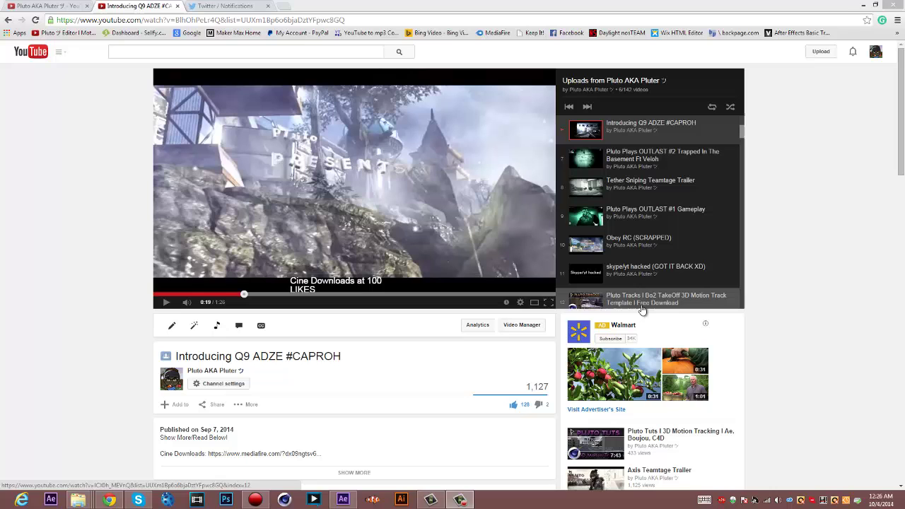
- Play the intro video from 0:19 and pause it at 0:21 on the giant screen
click(166, 303)
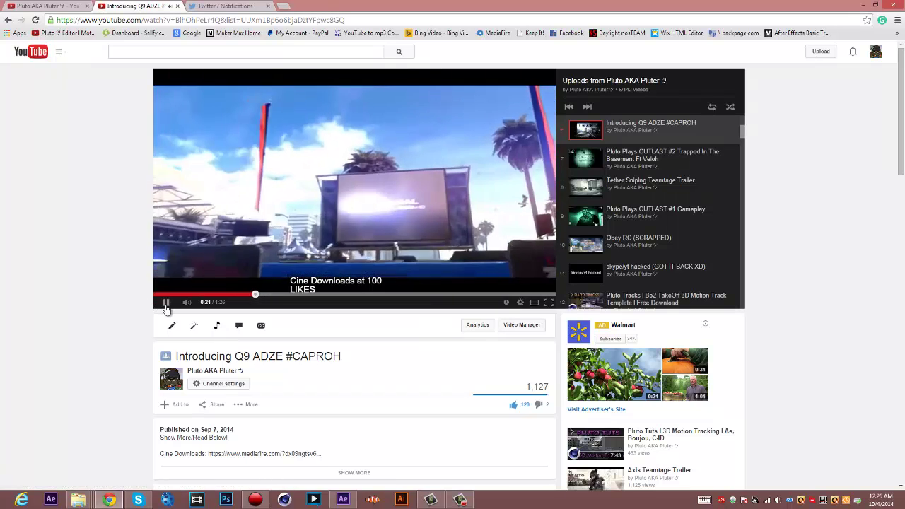
click(166, 304)
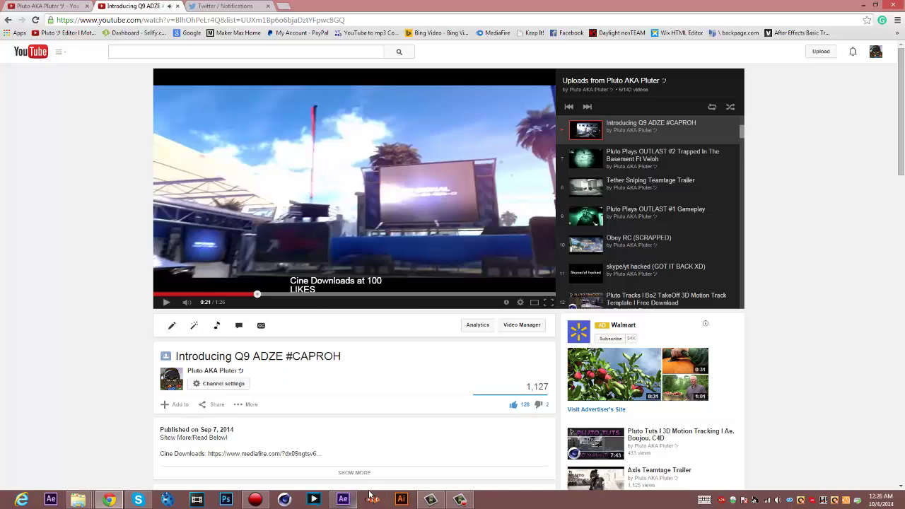
- Return to After Effects, show the Project panel and select the 1918 clip layer
click(343, 500)
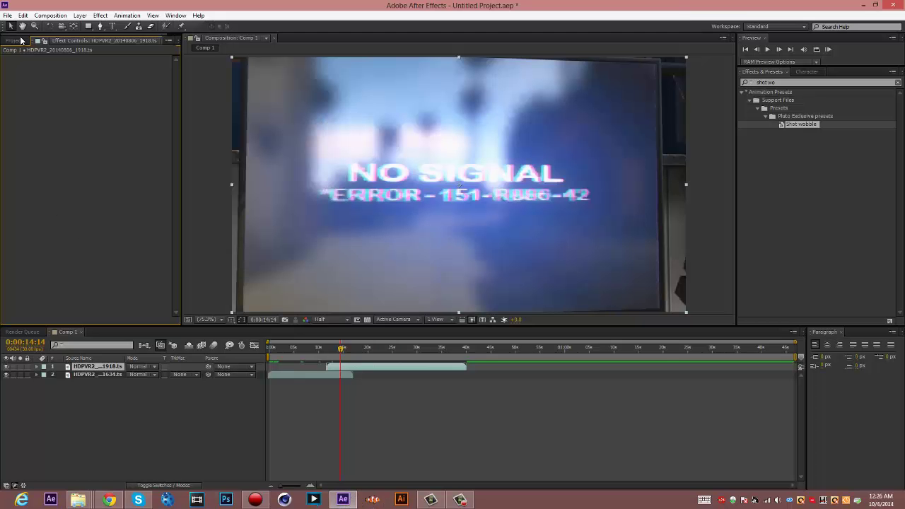
click(13, 40)
click(179, 435)
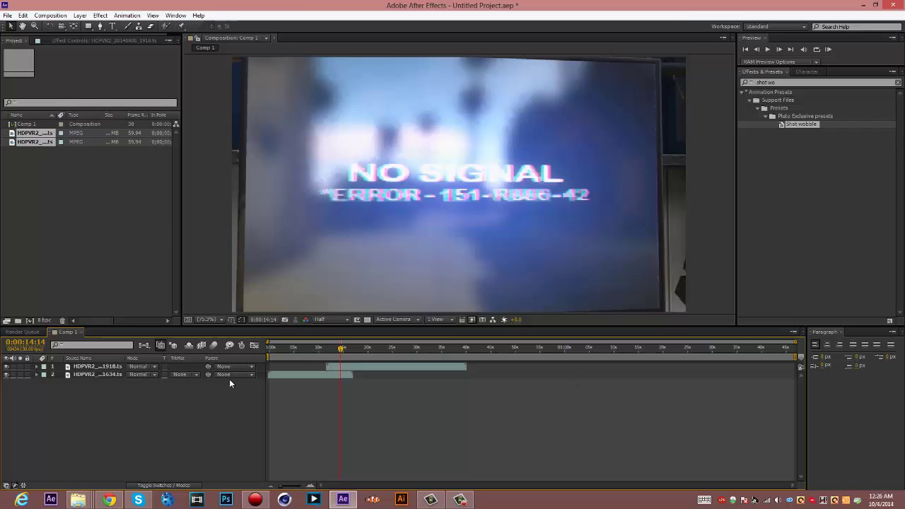
click(357, 366)
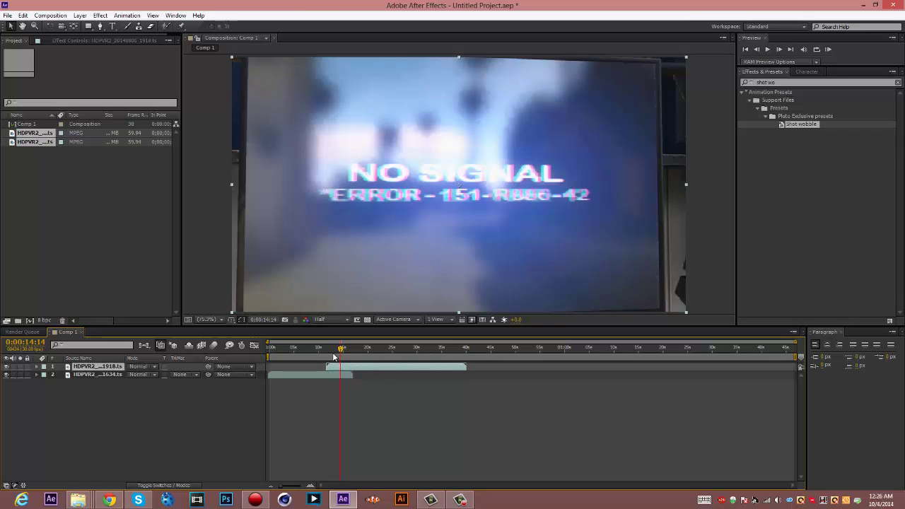
- Scrub the Comp 1 timeline between 0:00:09:20 and 0:00:21:14 to find the gameplay footage
click(329, 347)
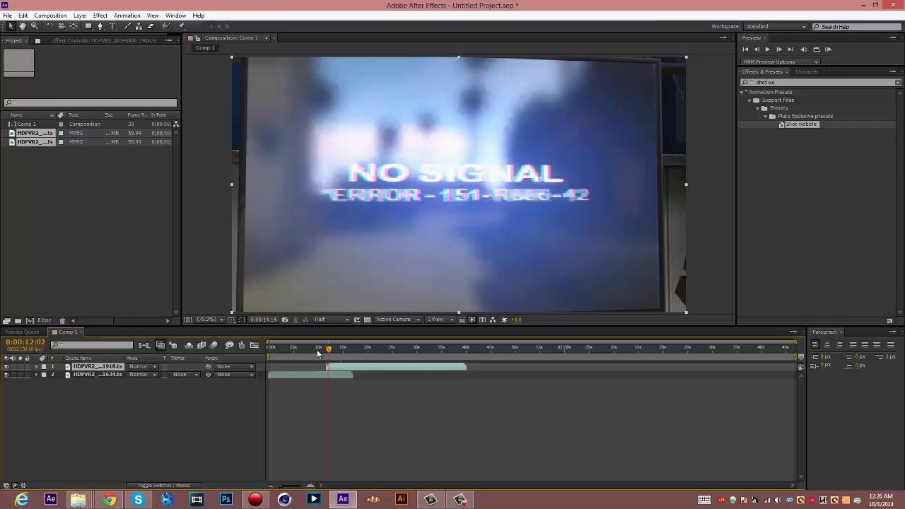
click(319, 348)
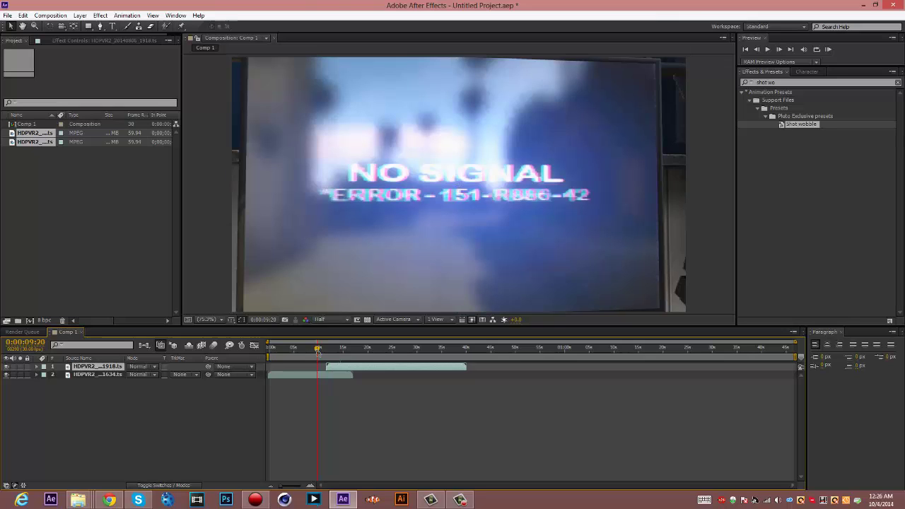
click(353, 348)
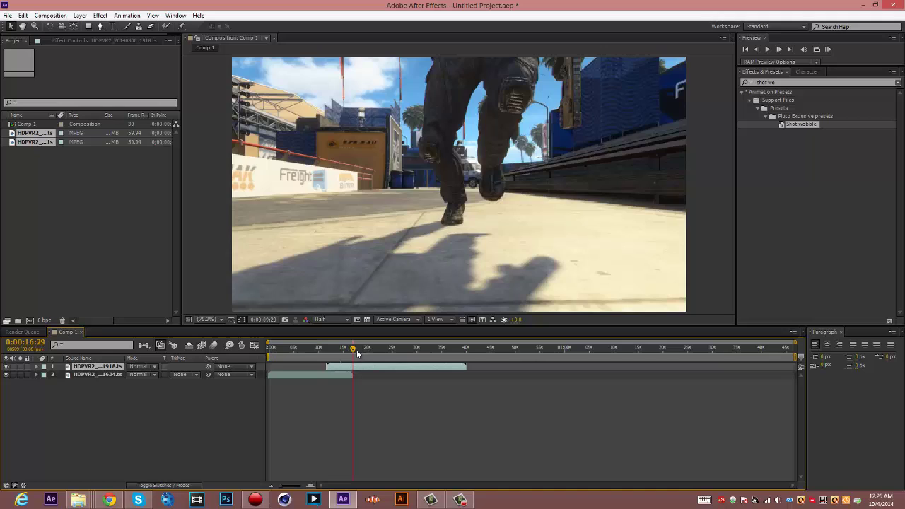
drag(354, 351, 370, 369)
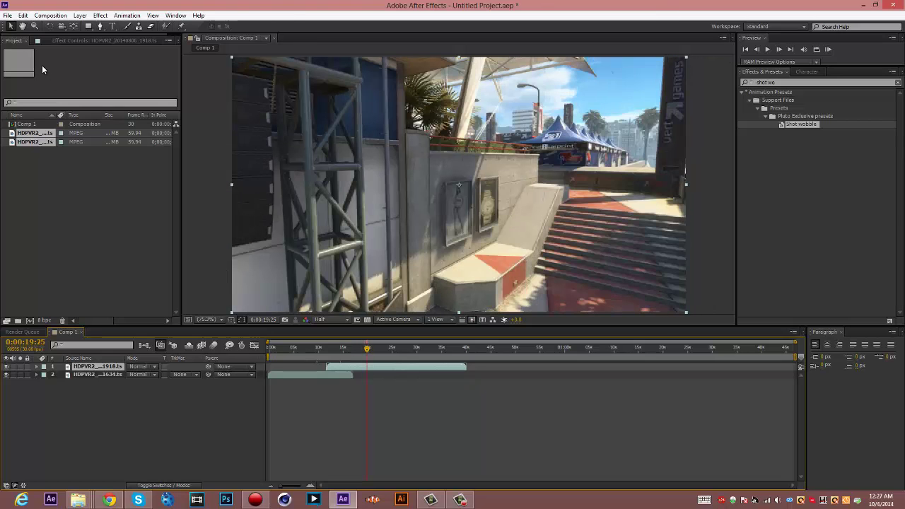
- Split the 1918 clip into two layers and go back to the NO SIGNAL frame at 0:00:13:21
click(22, 15)
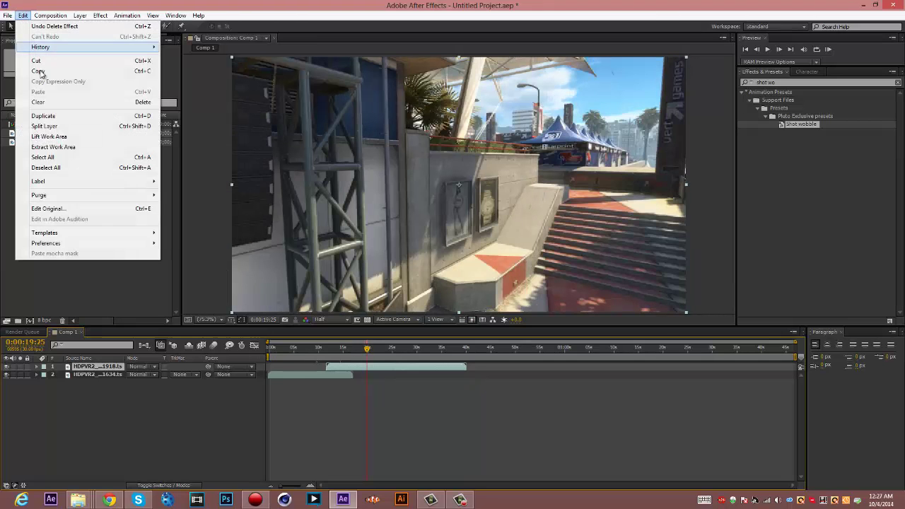
click(57, 131)
click(343, 348)
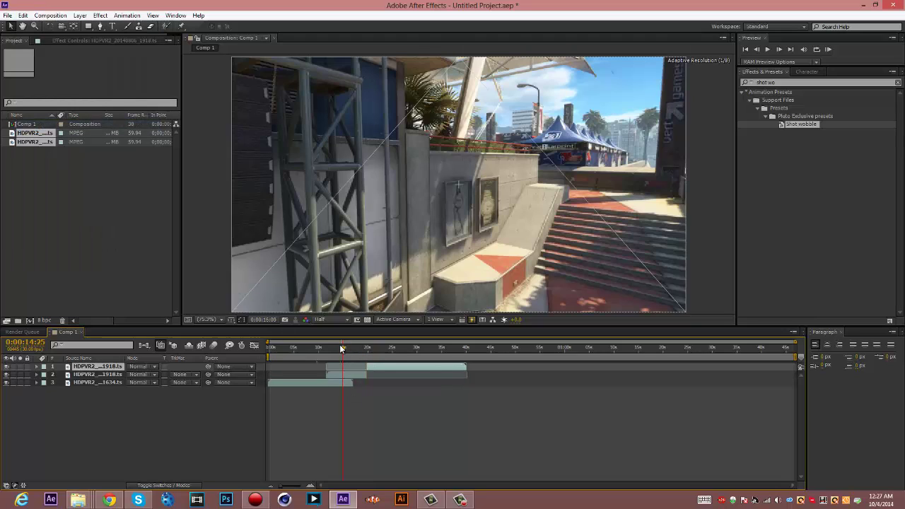
drag(342, 348, 336, 348)
- Apply Track Camera to the earlier half of the split clip and render its track points
click(343, 374)
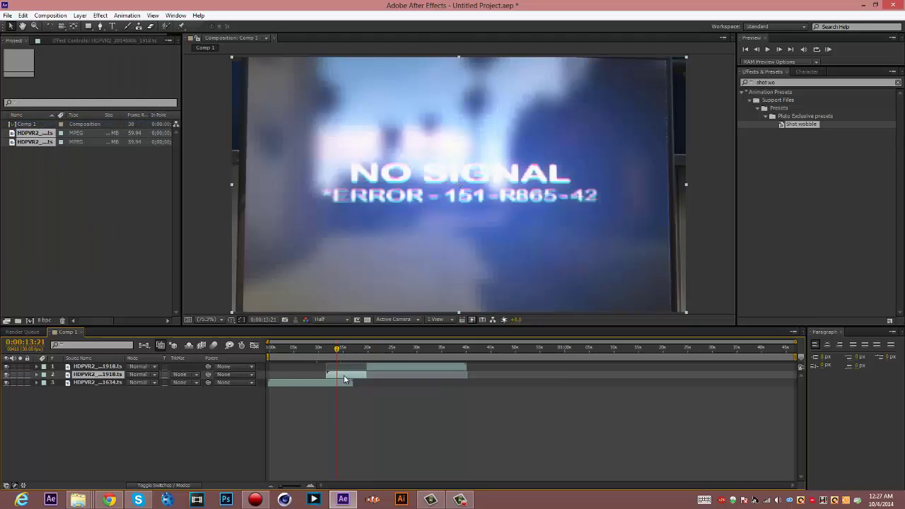
right_click(344, 375)
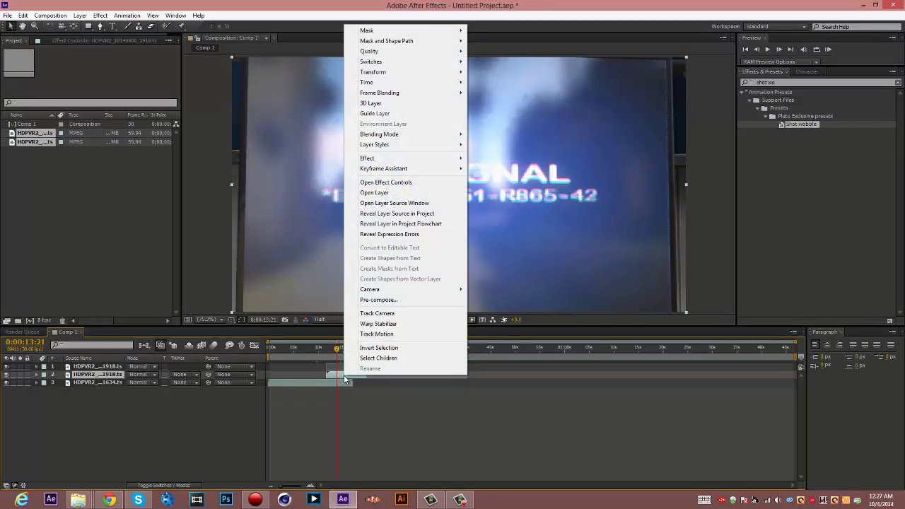
click(378, 314)
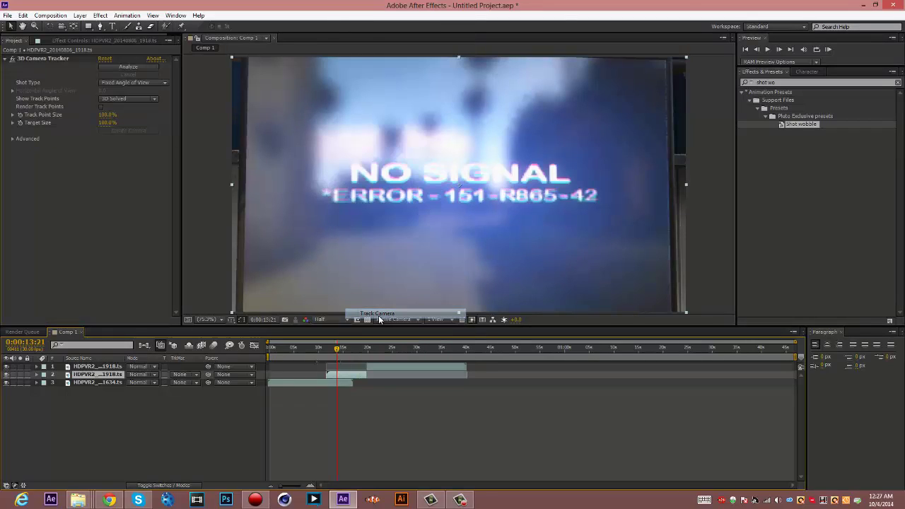
click(101, 107)
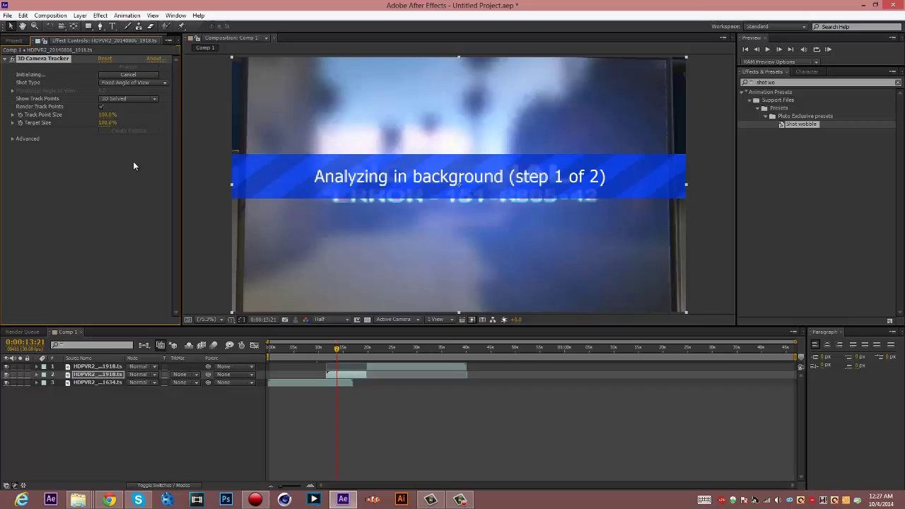
click(460, 500)
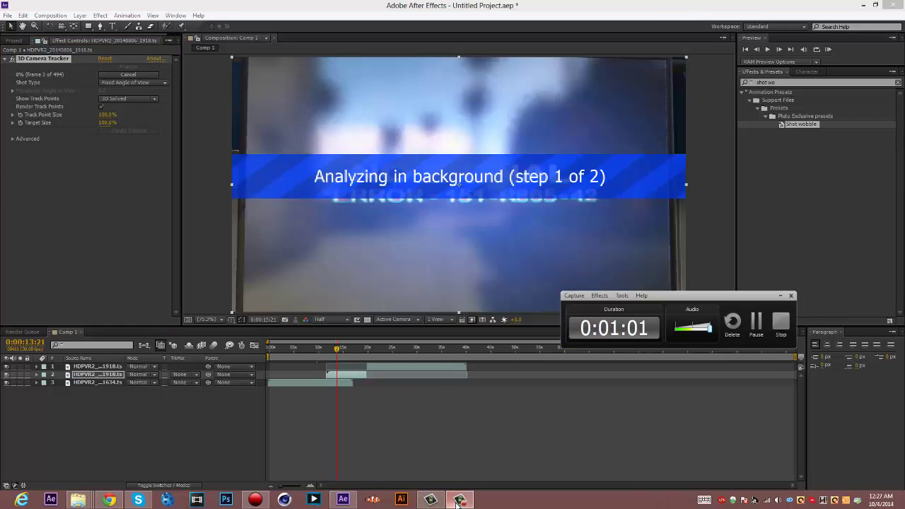
click(761, 331)
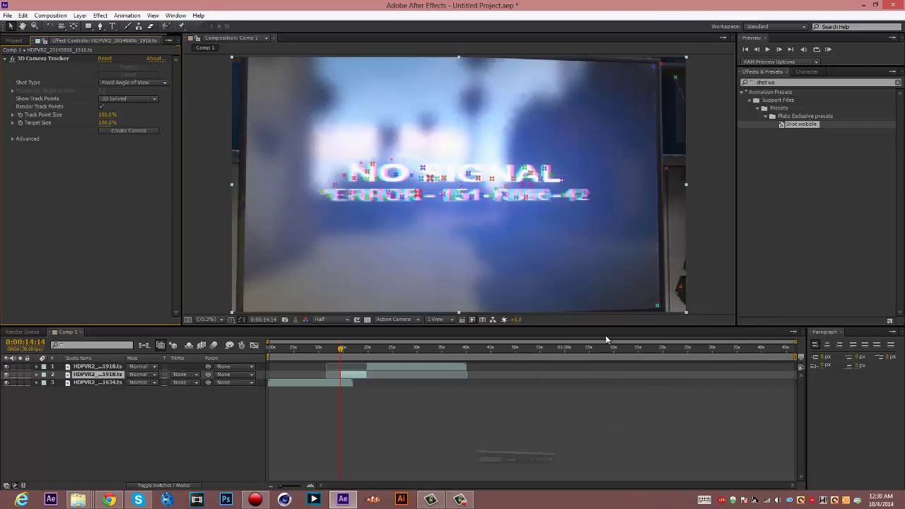
- At 0:00:15:21, hide track points and create a null and camera from a target on the TV
click(346, 350)
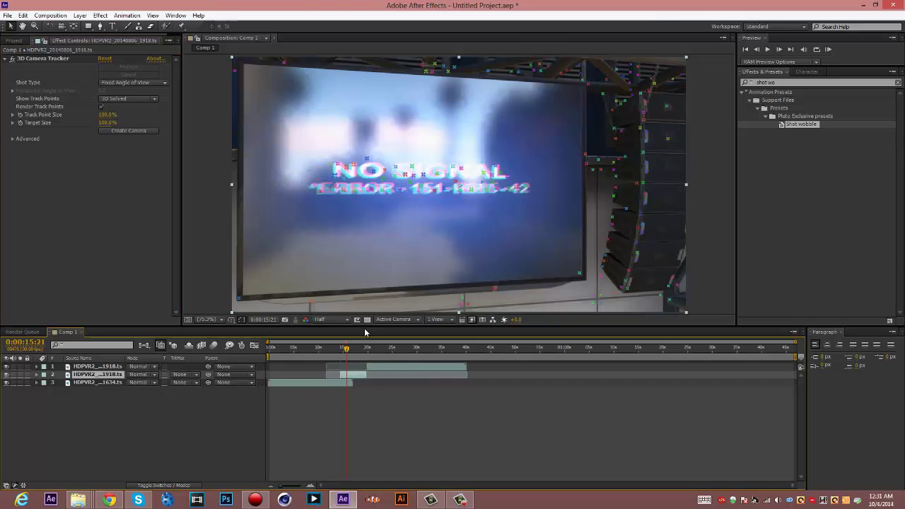
click(101, 107)
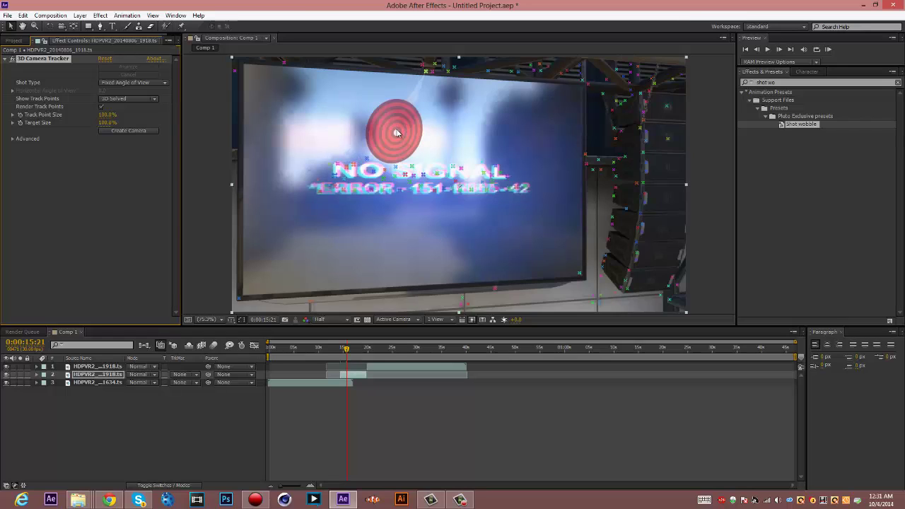
right_click(396, 133)
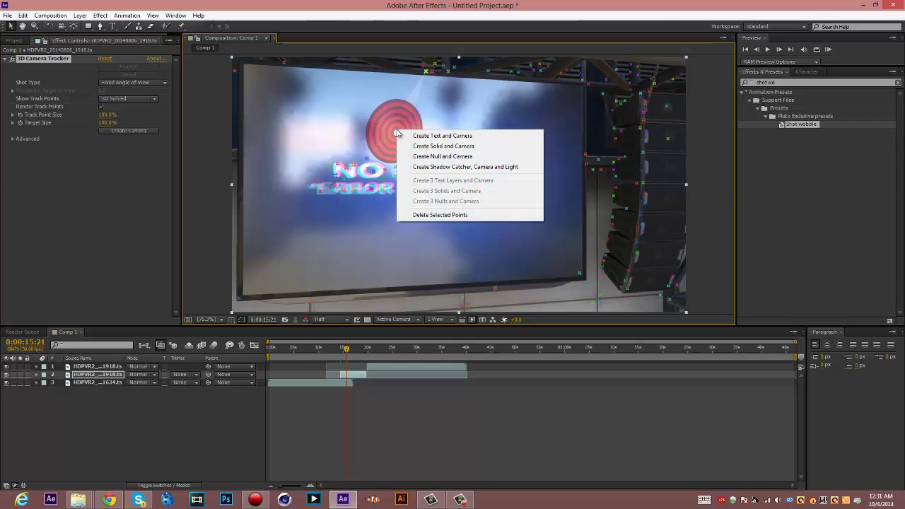
click(449, 157)
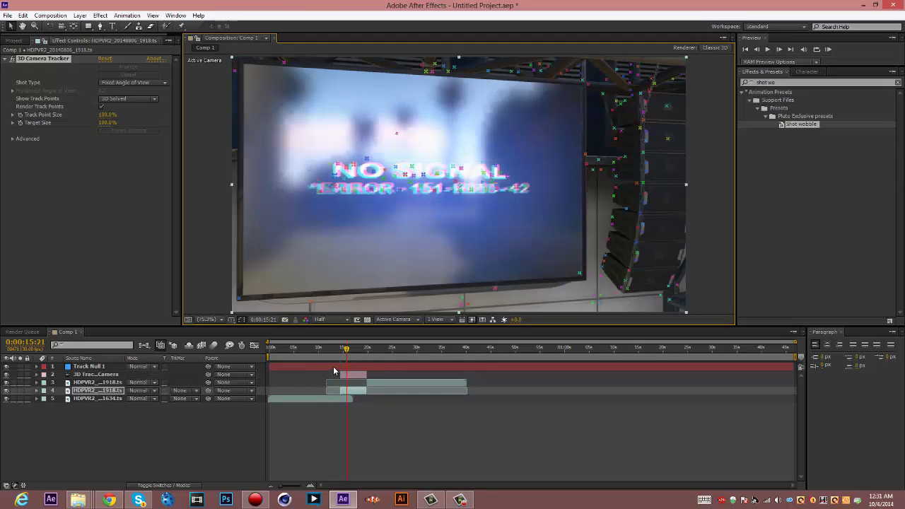
- Reveal Track Null 1's Position value and hide the camera tracker's track points
click(333, 368)
key(p)
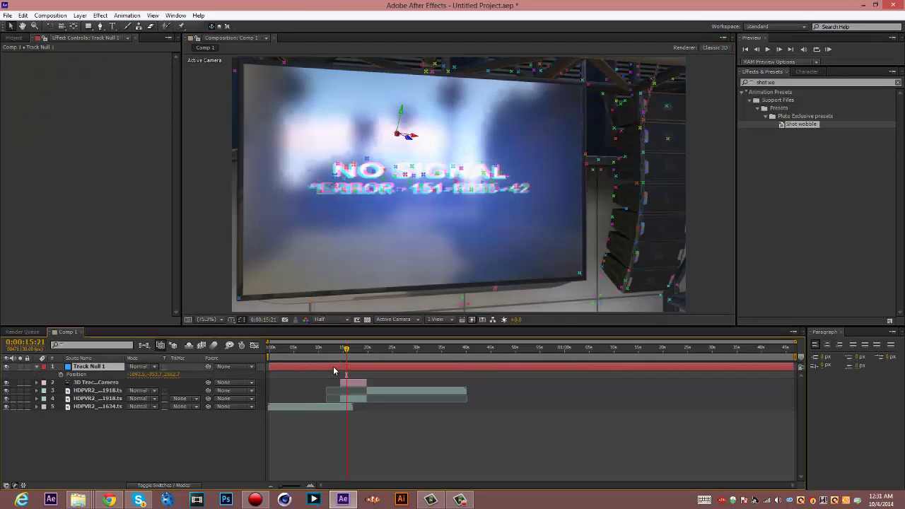
click(99, 399)
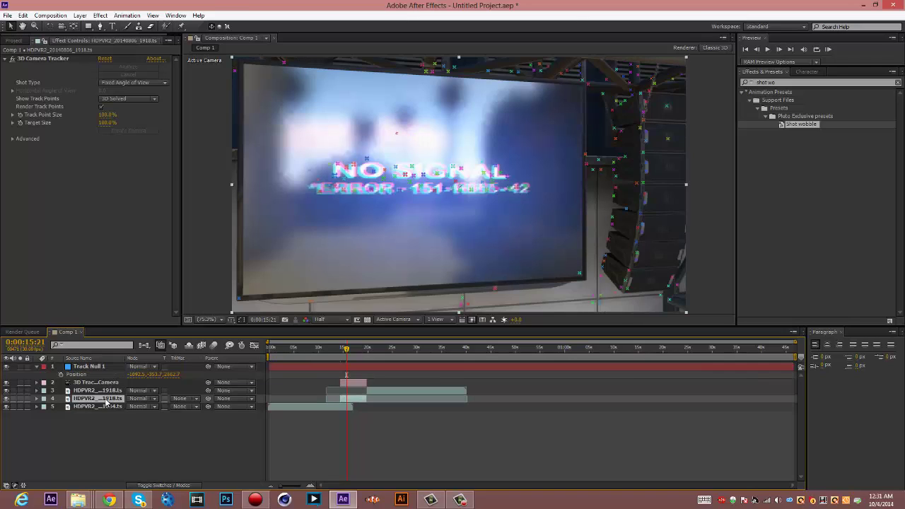
click(13, 66)
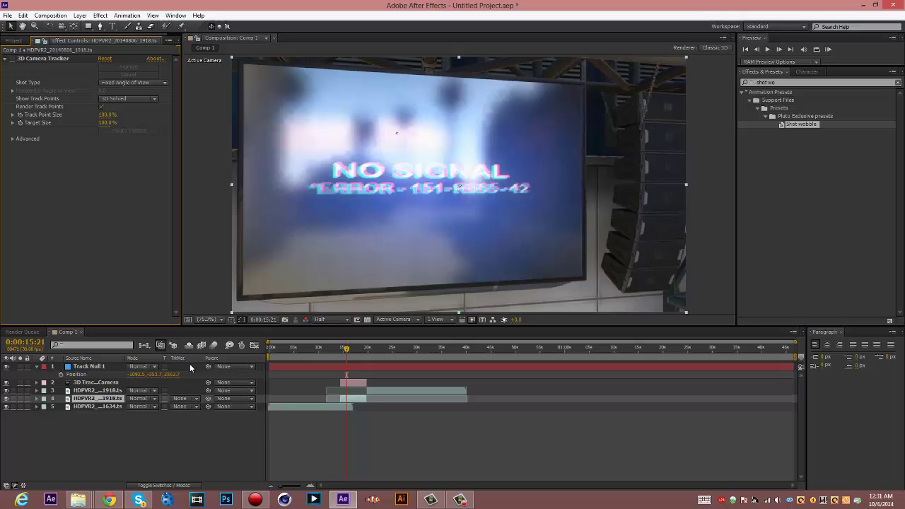
click(92, 368)
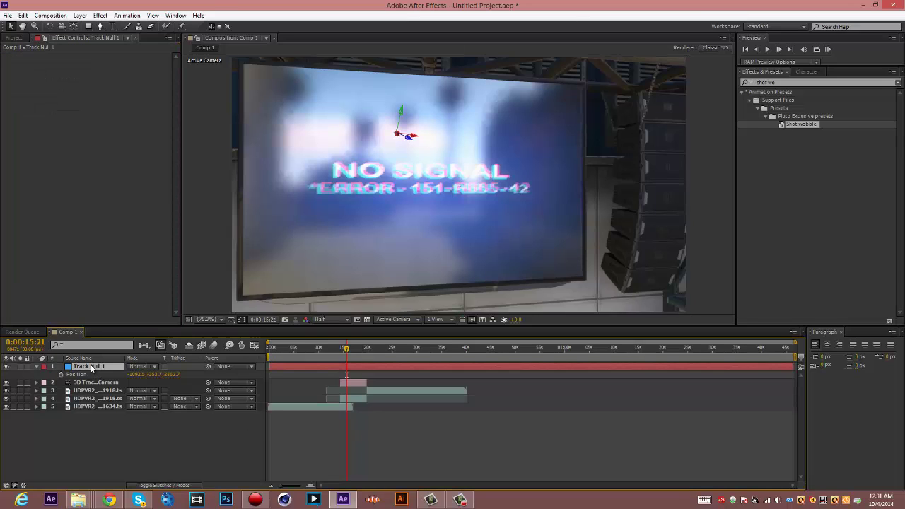
- Move the 1634 clip above the split clip, slide it later, and make it a 3D layer
click(88, 407)
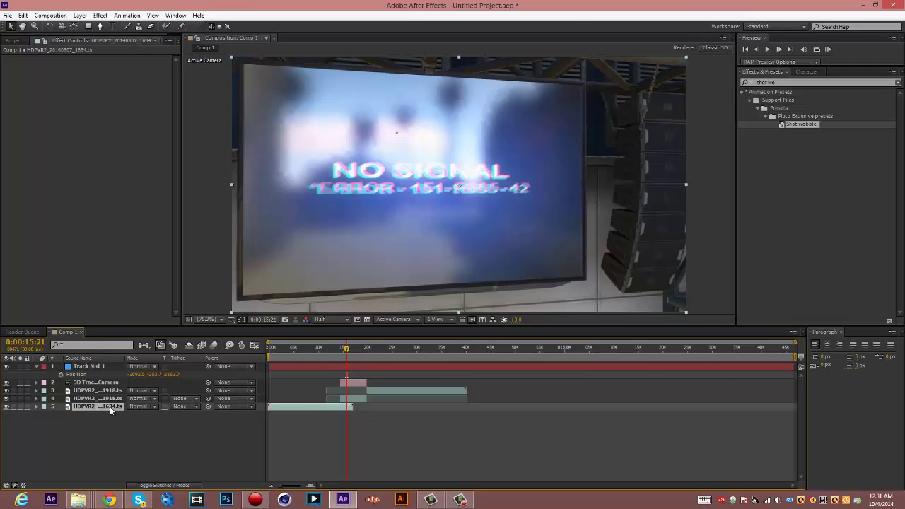
drag(110, 411, 110, 400)
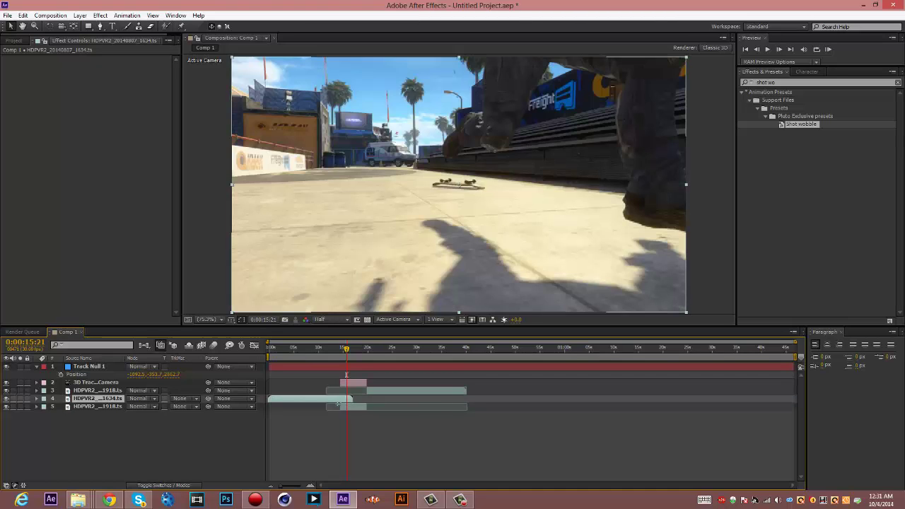
drag(326, 403, 340, 403)
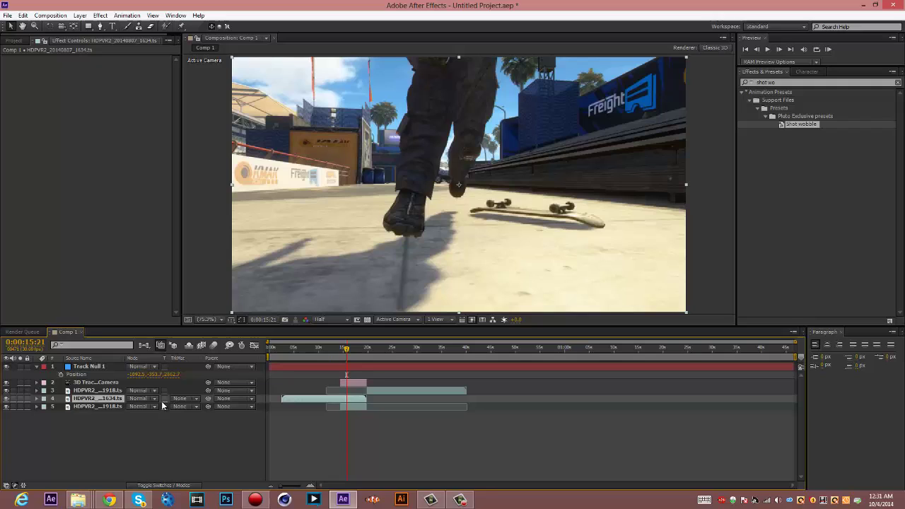
click(187, 486)
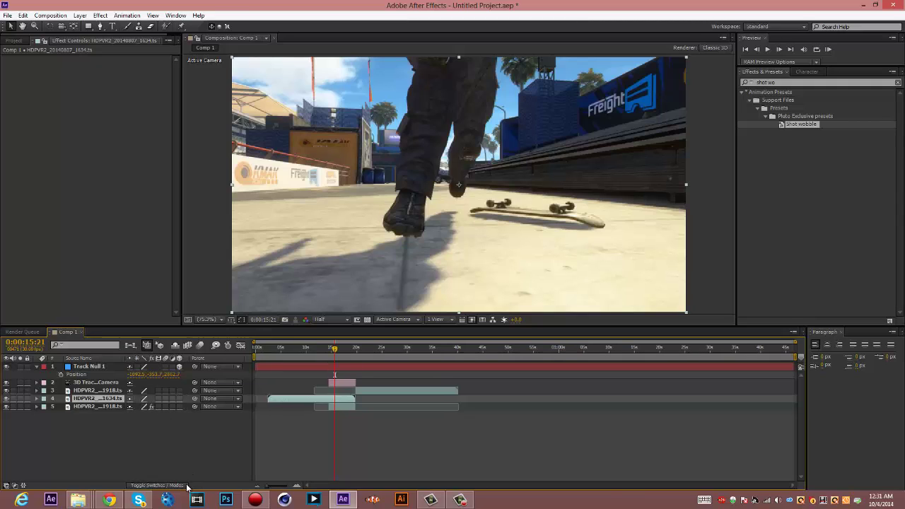
click(180, 398)
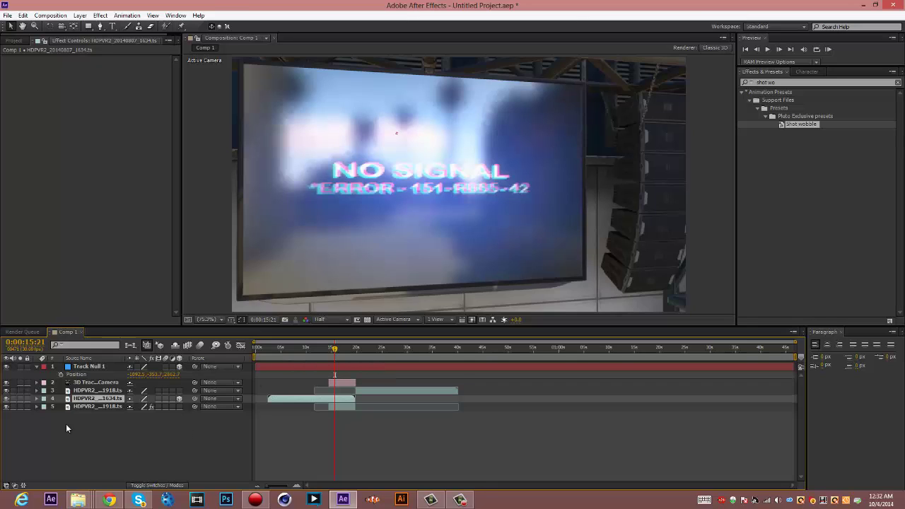
- Reveal the gameplay layer's Position and paste in Track Null 1's Z position
key(p)
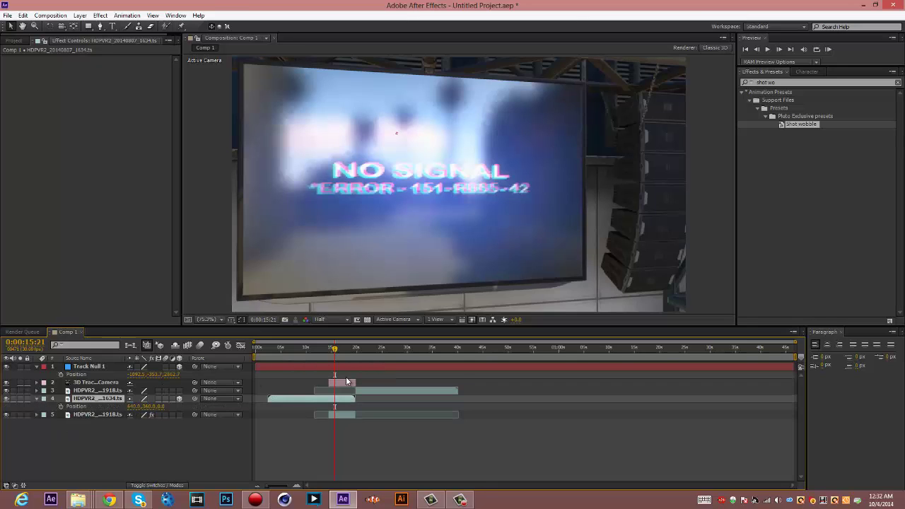
click(176, 375)
right_click(176, 375)
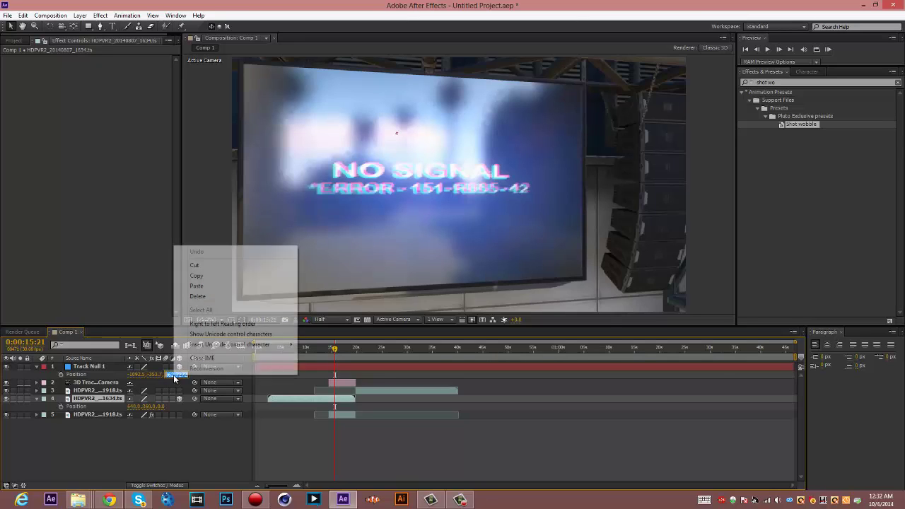
click(214, 276)
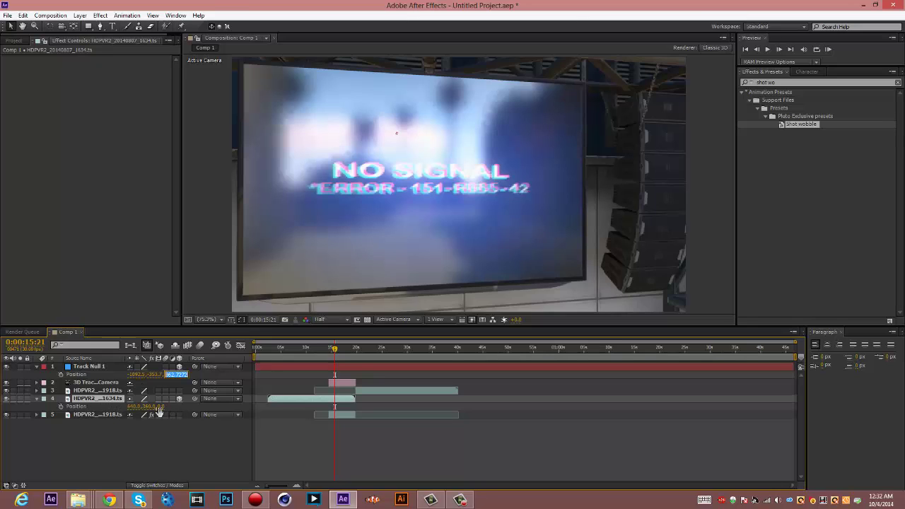
click(164, 406)
right_click(164, 406)
click(201, 318)
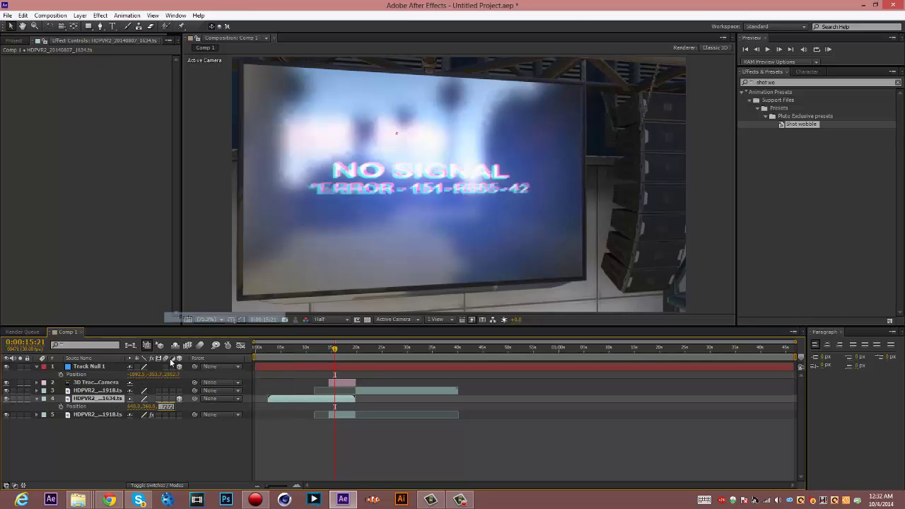
- Copy Track Null 1's Y position (353.7324) into the gameplay layer's Y position
click(157, 375)
right_click(157, 376)
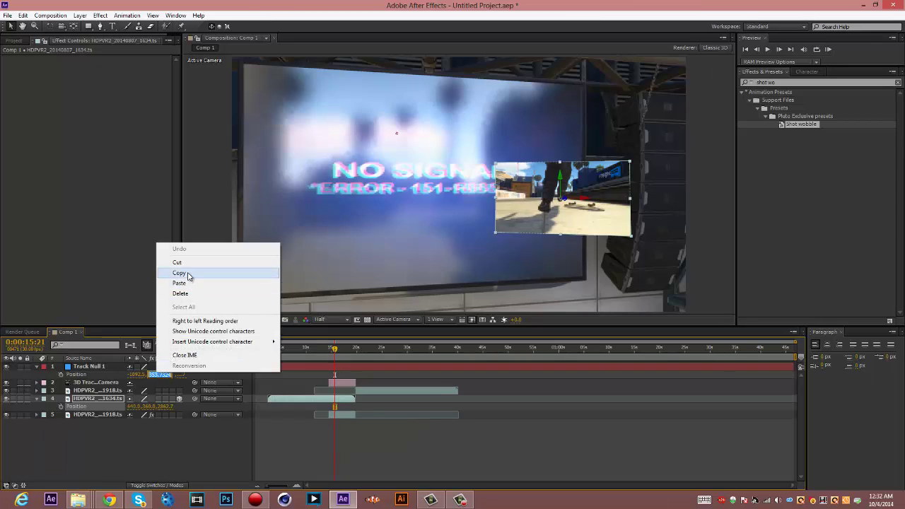
click(189, 274)
click(151, 407)
right_click(151, 407)
click(195, 318)
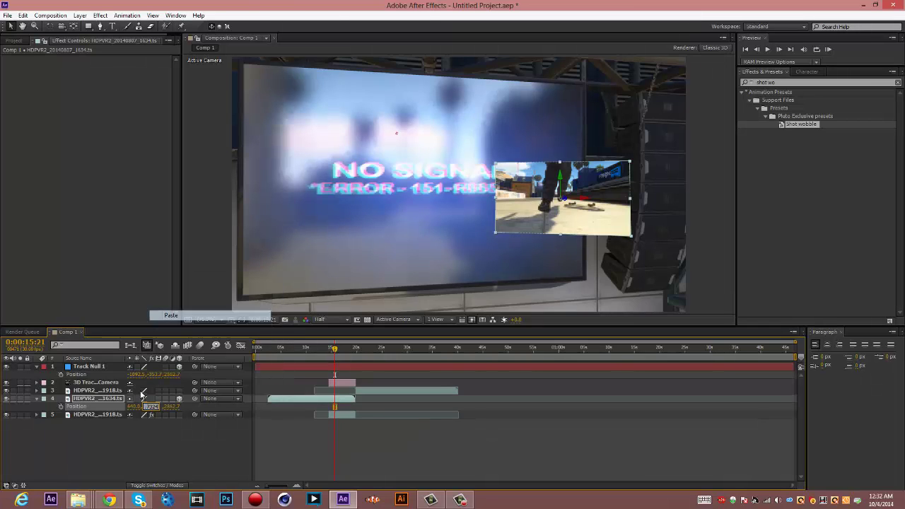
- Copy the null's X position into the gameplay layer, then drag the clip down over NO SIGNAL
click(137, 374)
right_click(136, 374)
click(181, 277)
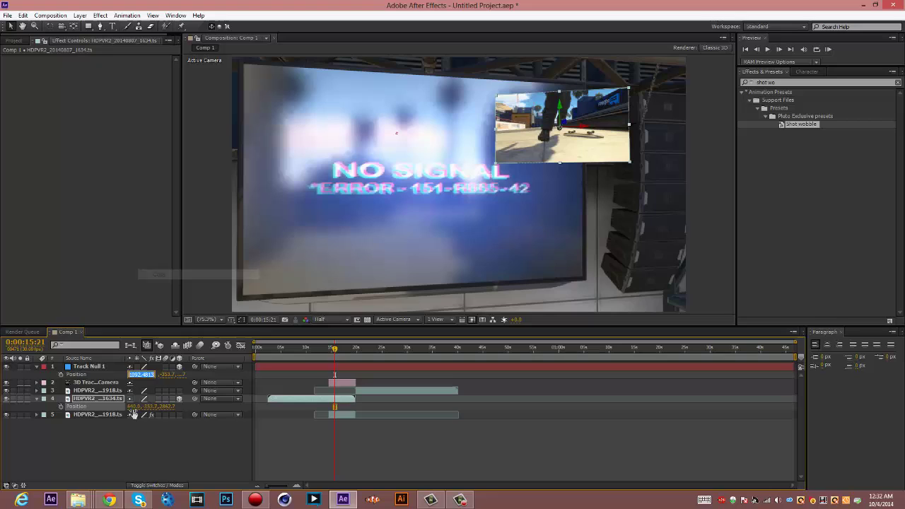
click(134, 407)
right_click(135, 408)
click(177, 320)
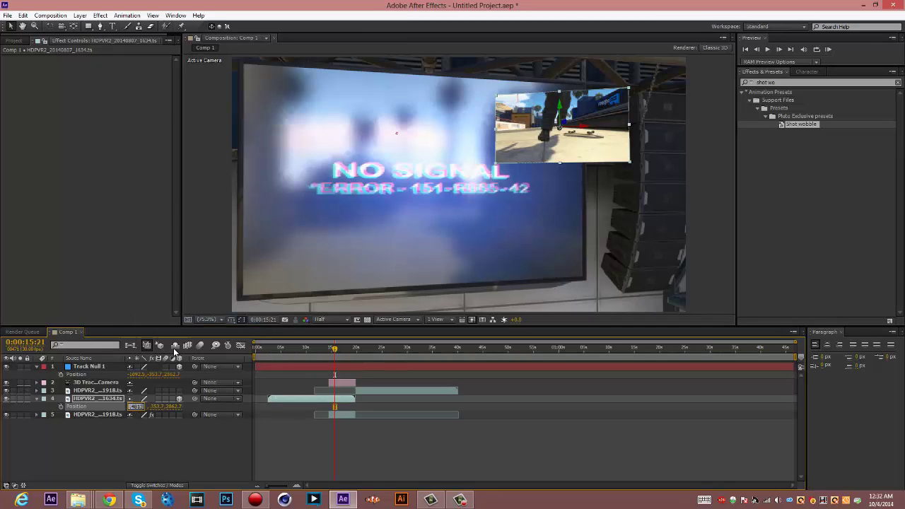
click(139, 475)
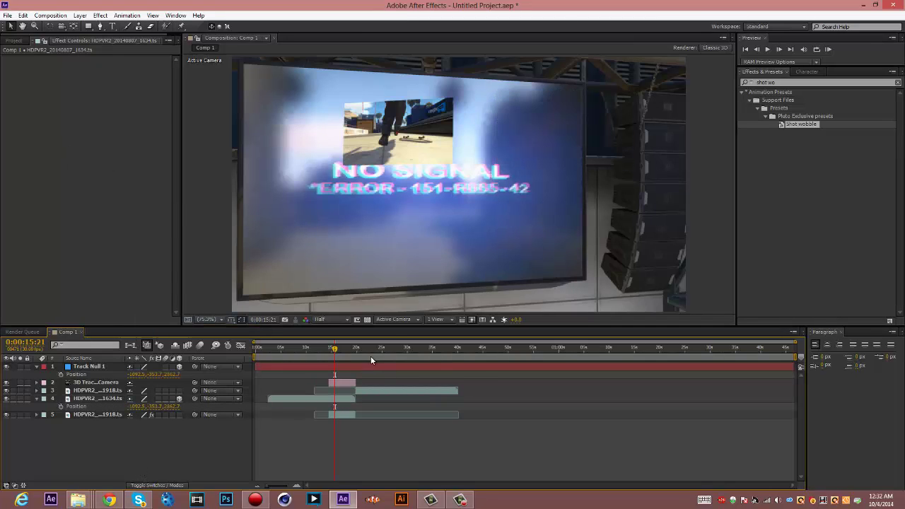
click(341, 400)
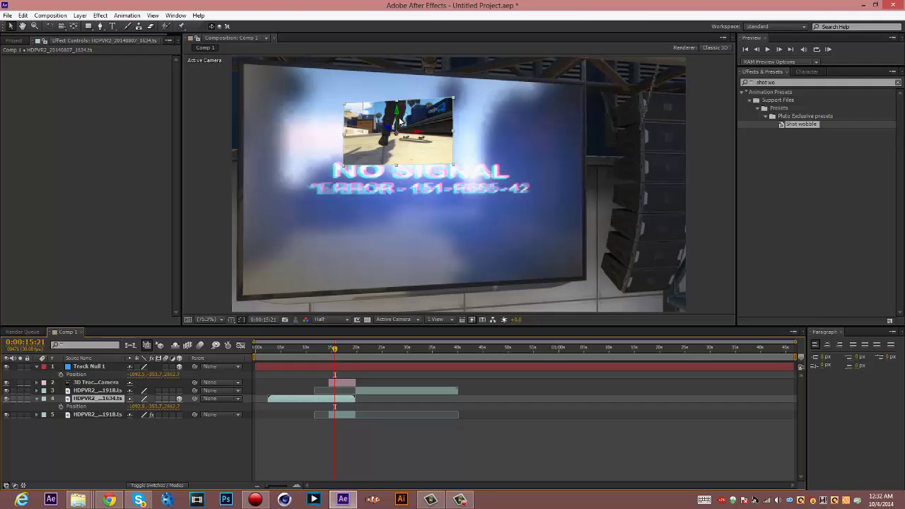
drag(399, 113, 440, 188)
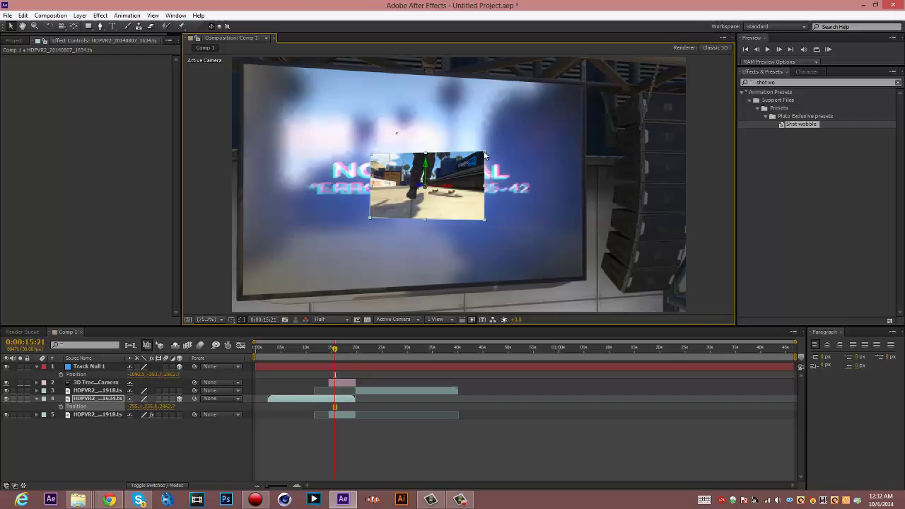
- Scale up the 1634 clip, rotate it straight in 3D, and slide it to fit the TV screen
drag(476, 151, 556, 107)
drag(346, 179, 316, 178)
click(48, 27)
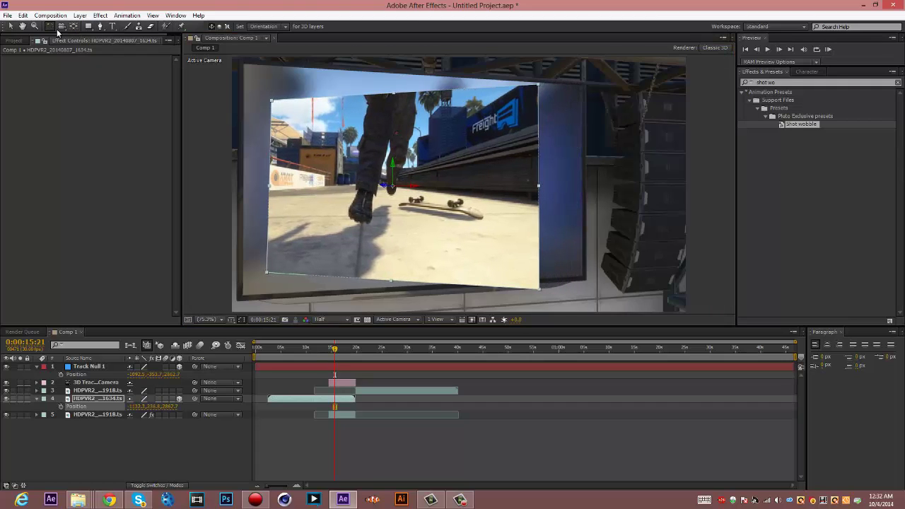
mouse_move(395, 165)
mouse_down()
mouse_move(375, 166)
mouse_move(399, 164)
mouse_up()
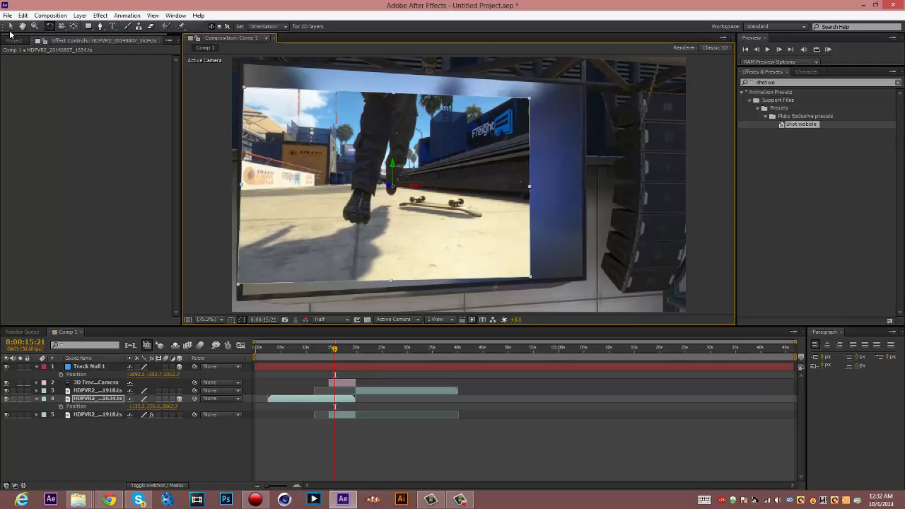
key(v)
drag(416, 183, 433, 126)
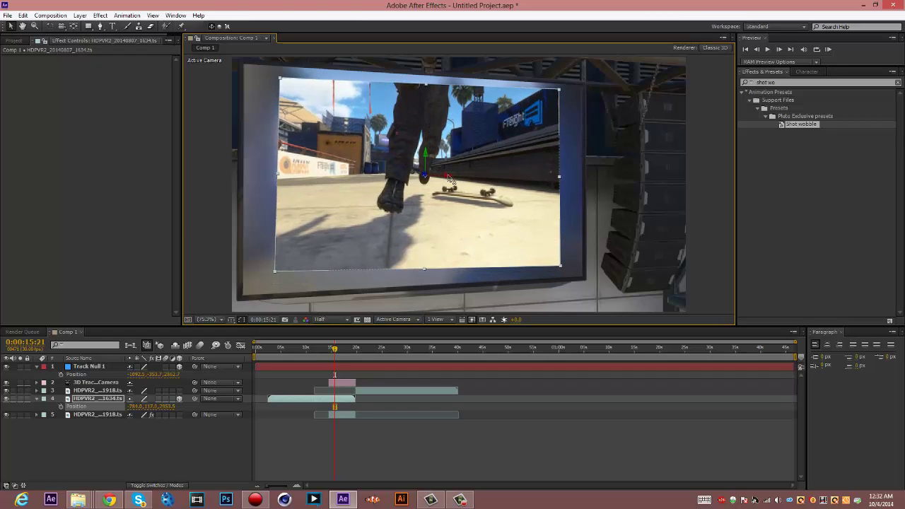
drag(449, 178, 424, 181)
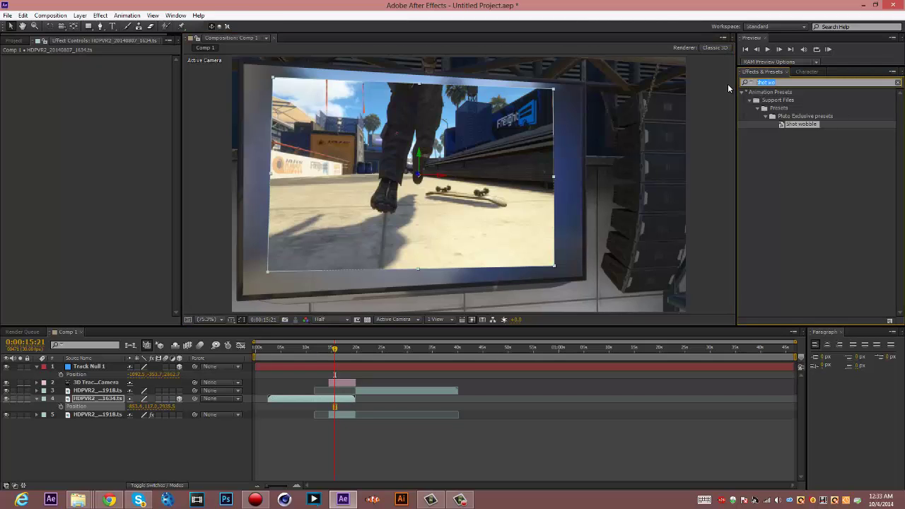
- Search effects for 'corner p' and drop Corner Pin onto the 1634 gameplay clip layer
key(BackSpace)
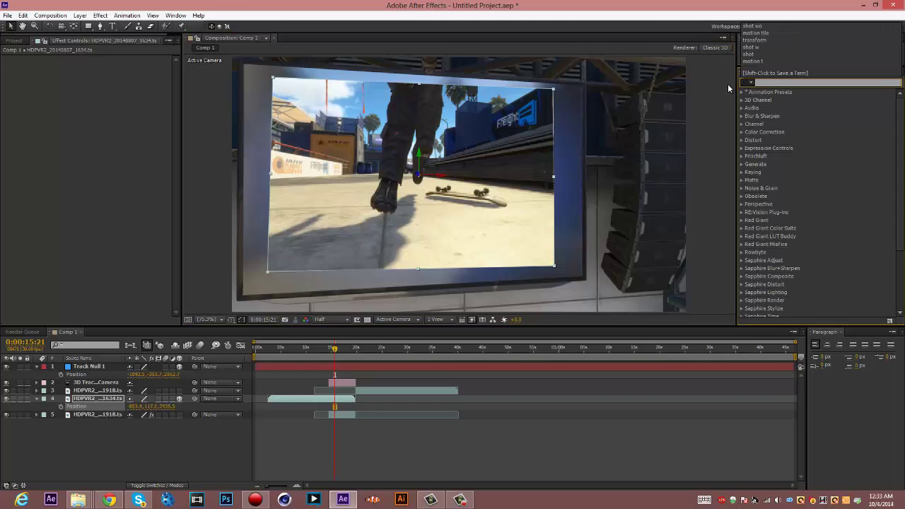
key(Escape)
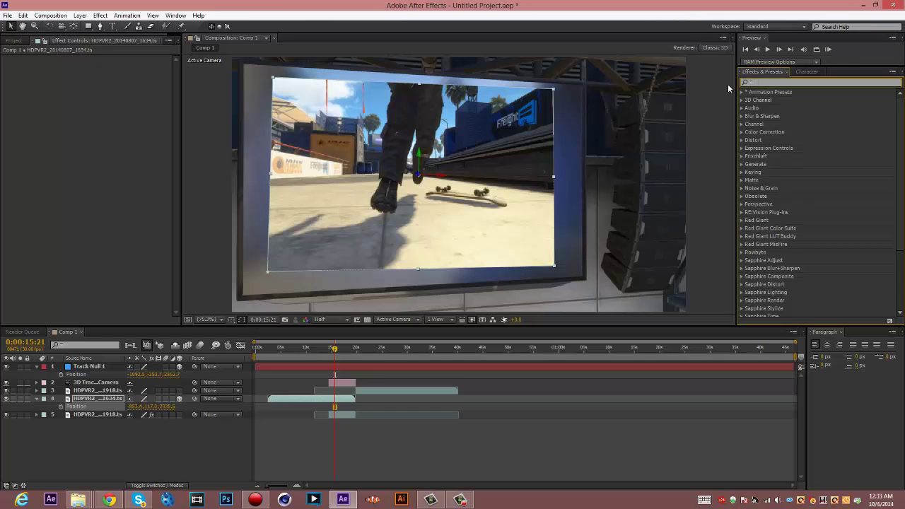
text(corner p)
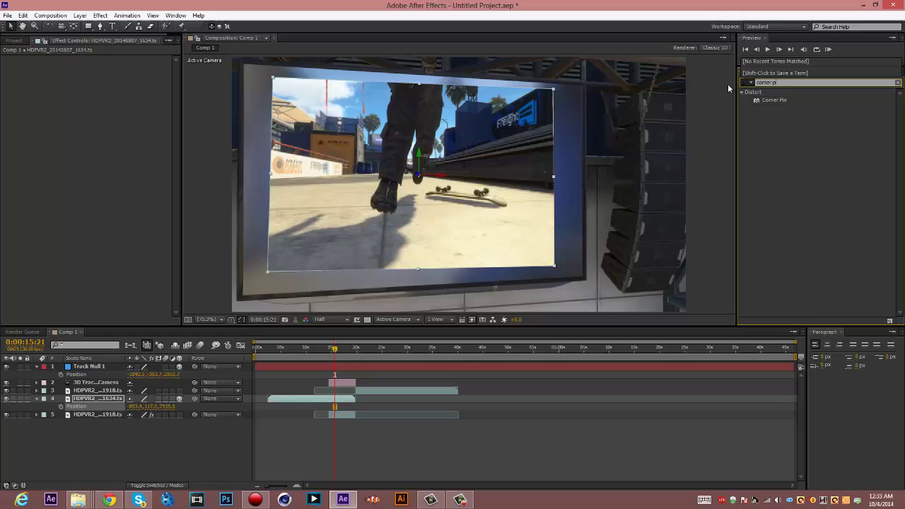
drag(765, 103, 342, 406)
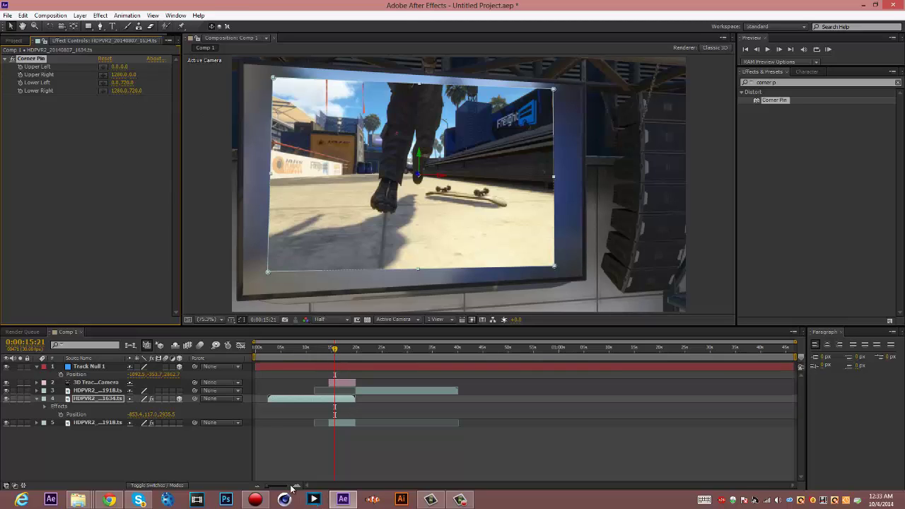
- At 0:00:14:14, drag all four Corner Pin corners out to the TV screen's corners
drag(296, 487, 306, 487)
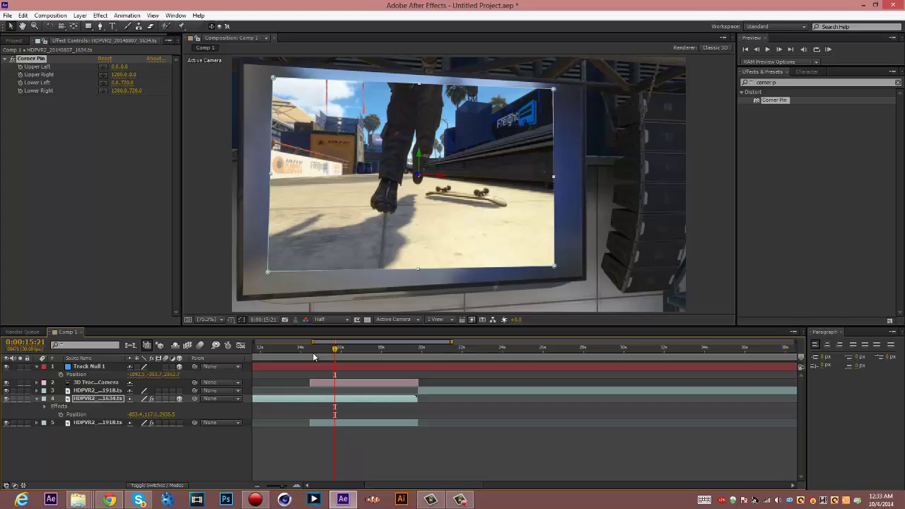
click(313, 349)
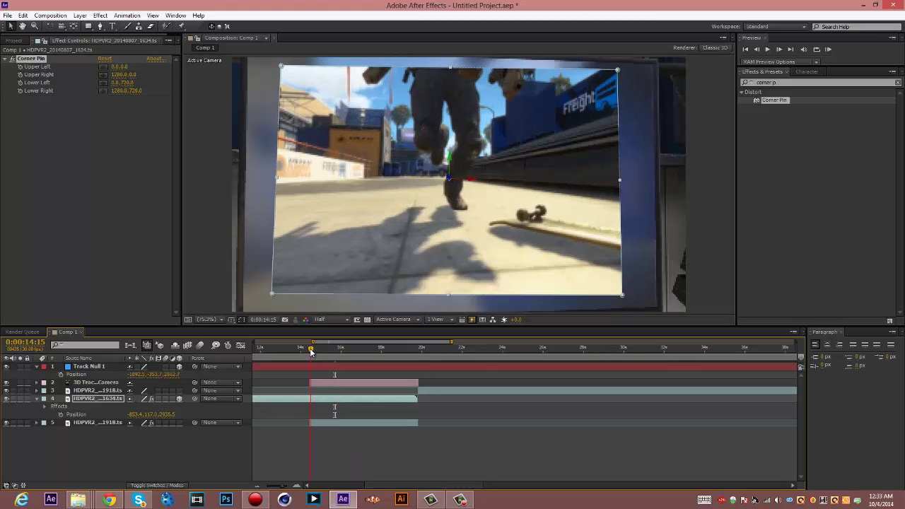
drag(311, 351, 309, 351)
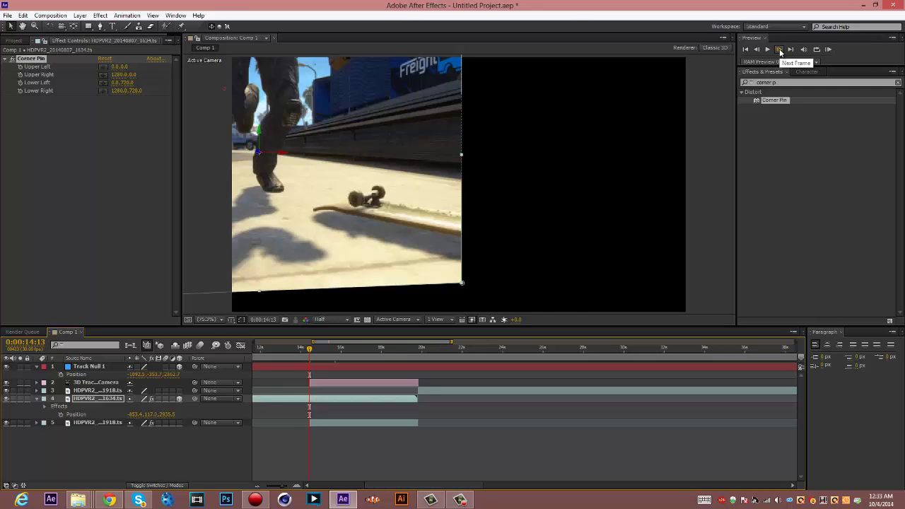
click(779, 49)
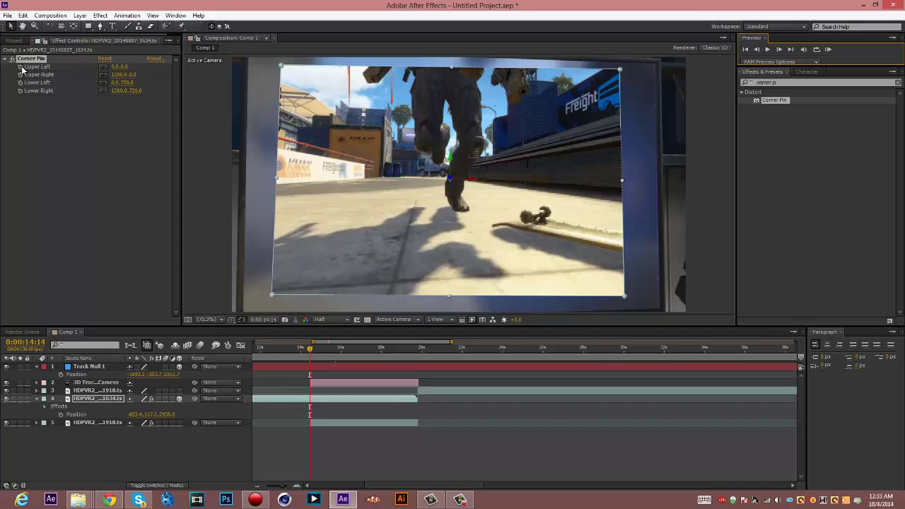
click(24, 115)
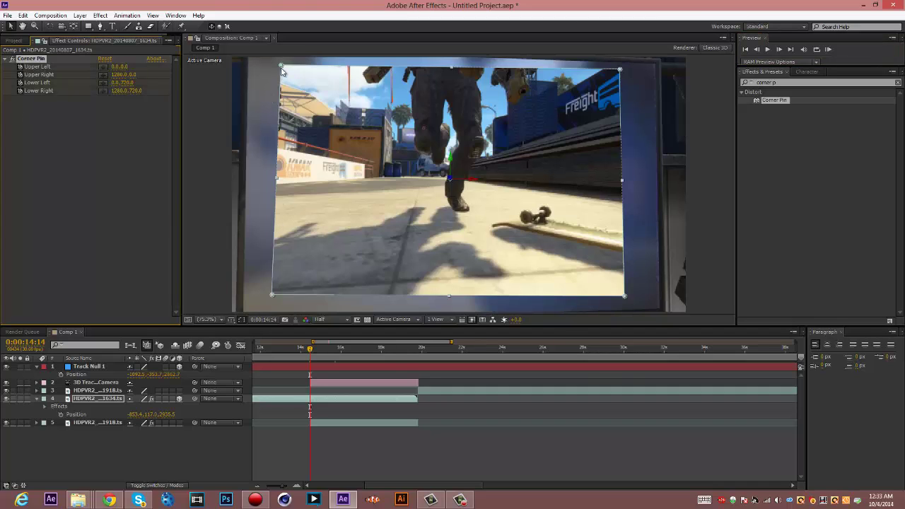
drag(281, 68, 249, 61)
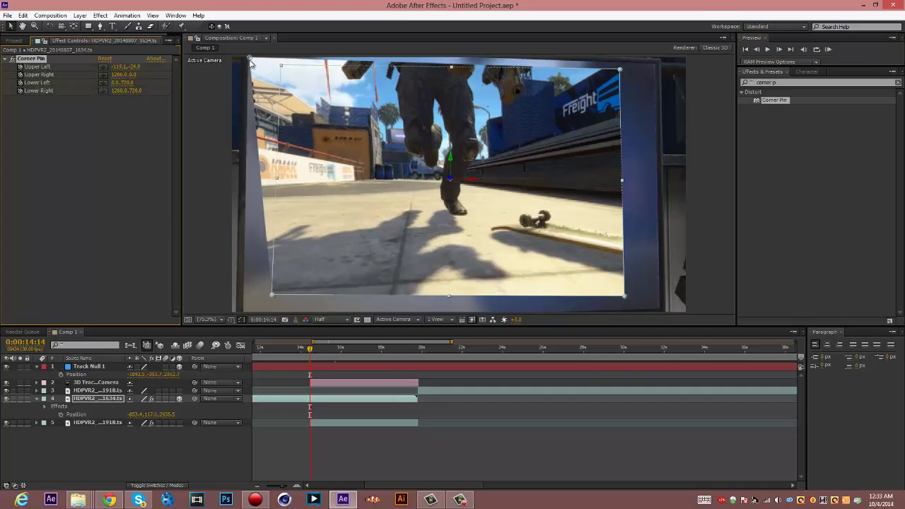
drag(272, 295, 247, 313)
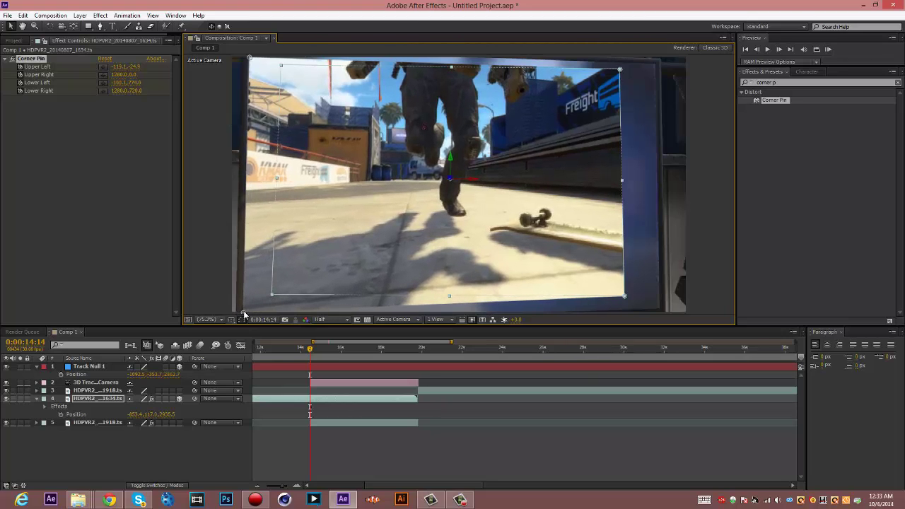
drag(625, 297, 662, 309)
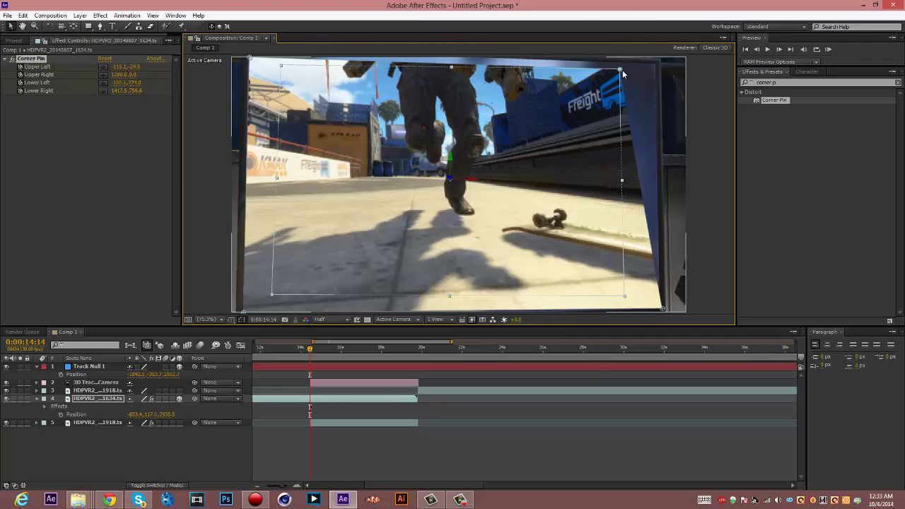
drag(623, 71, 659, 61)
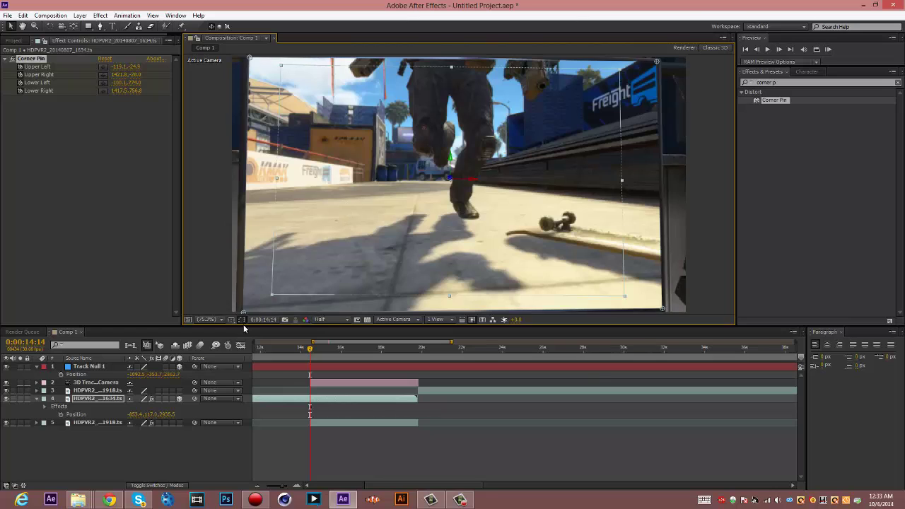
- Fine-tune the corners, then recheck at 0:00:17:13 and nudge the right-hand corners onto the TV
drag(243, 313, 242, 313)
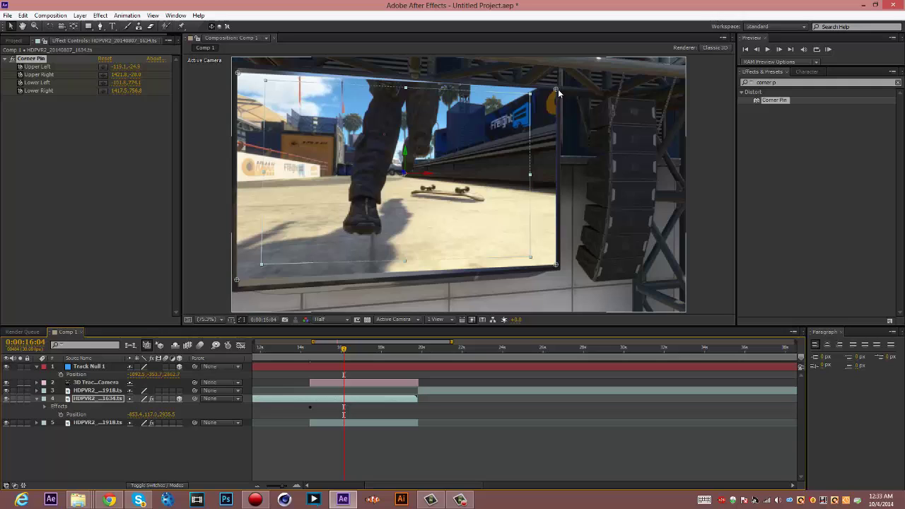
drag(558, 89, 559, 89)
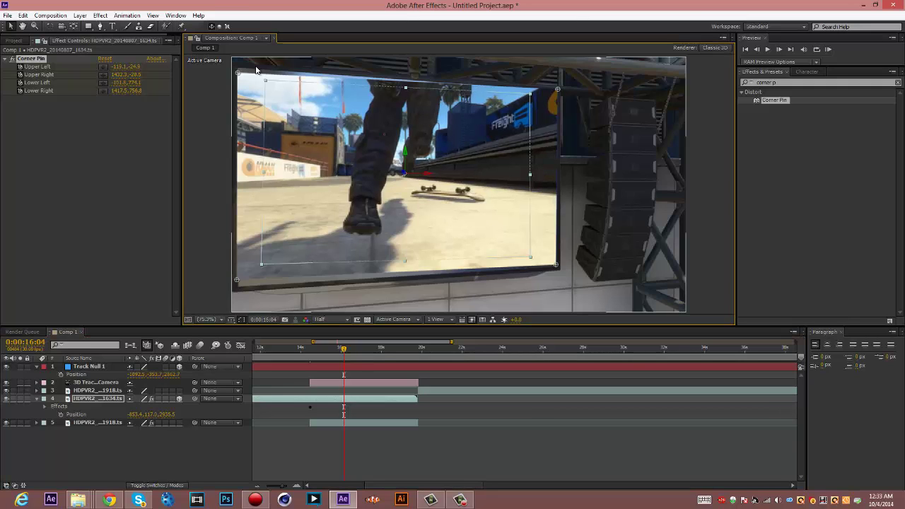
drag(240, 76, 241, 75)
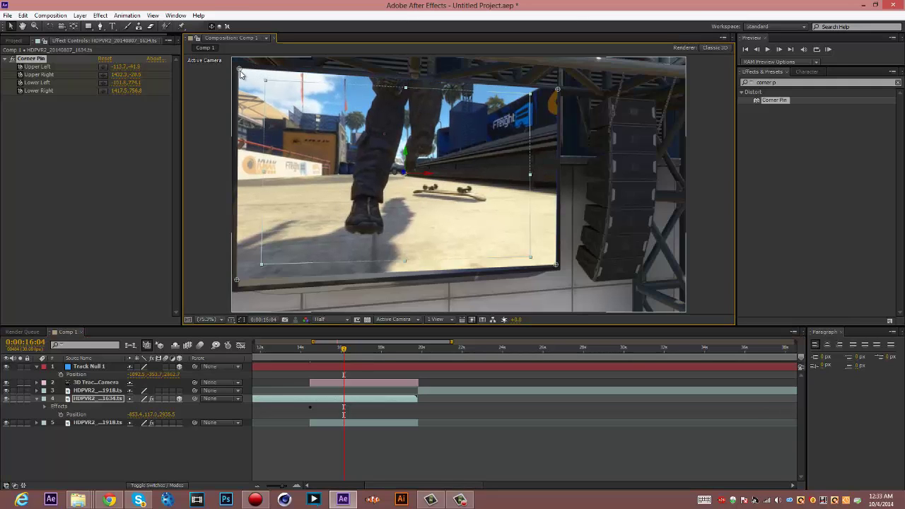
drag(237, 280, 240, 289)
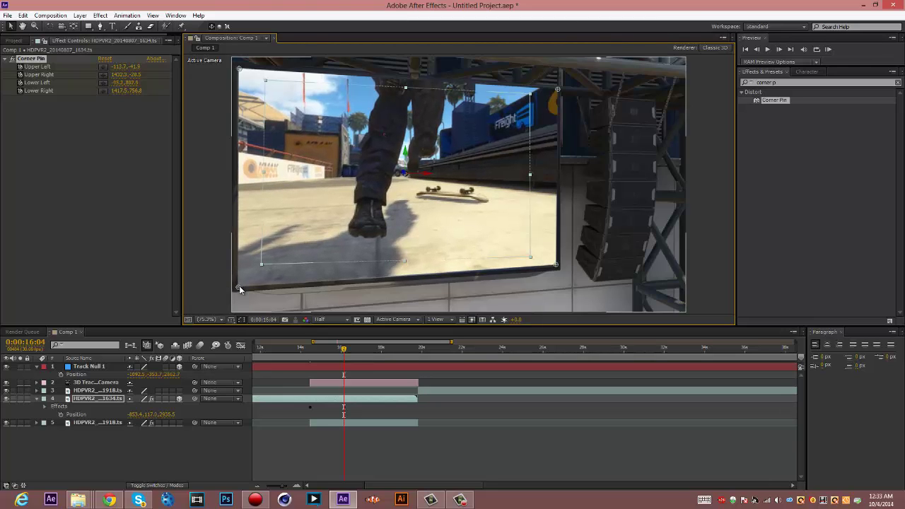
drag(344, 348, 383, 357)
drag(428, 97, 430, 96)
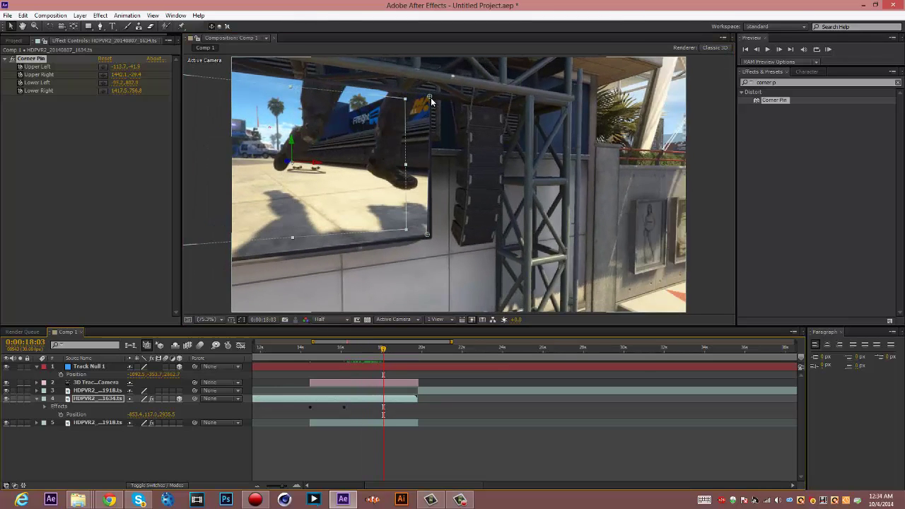
drag(429, 236, 431, 236)
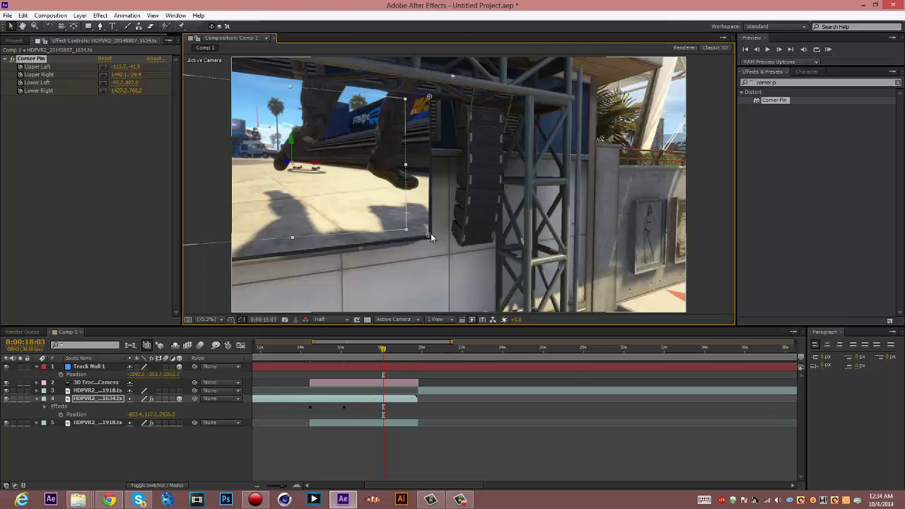
drag(384, 356, 309, 362)
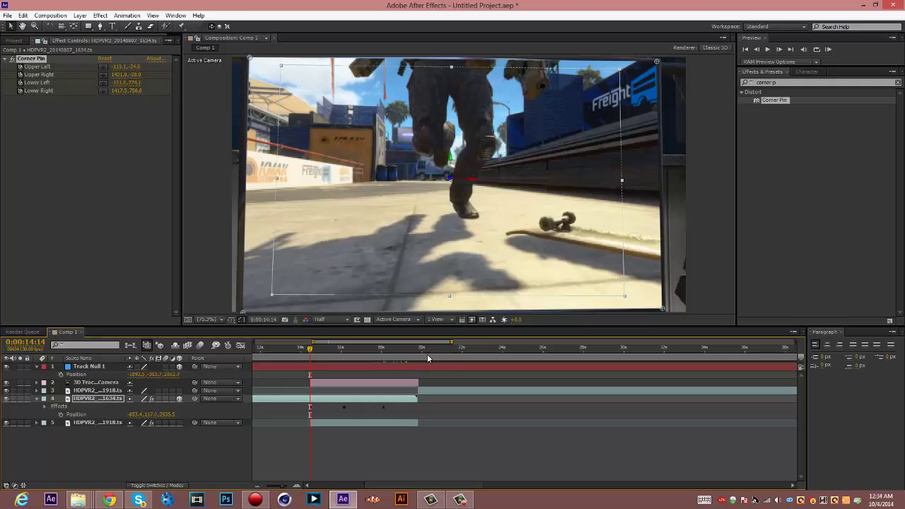
- Split the 1634 clip, step back to 0:00:14:13, and turn off 3D on the earlier piece
click(23, 15)
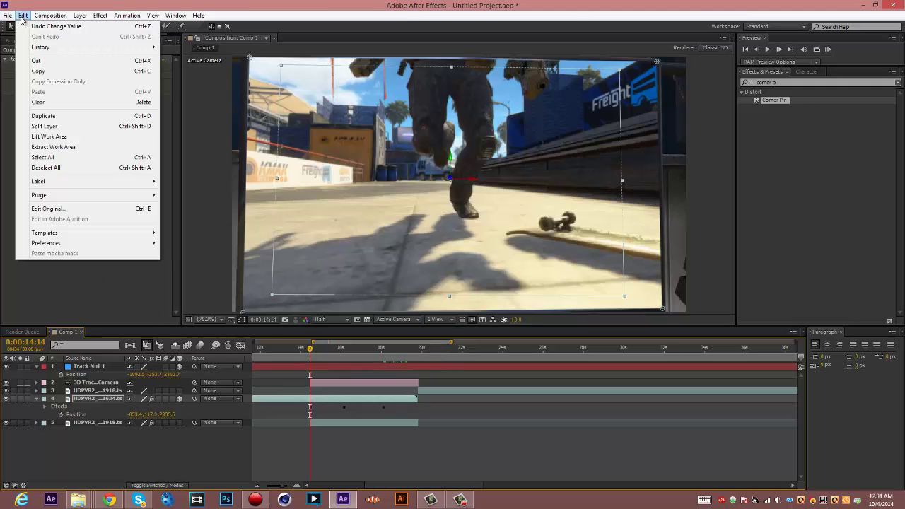
click(44, 126)
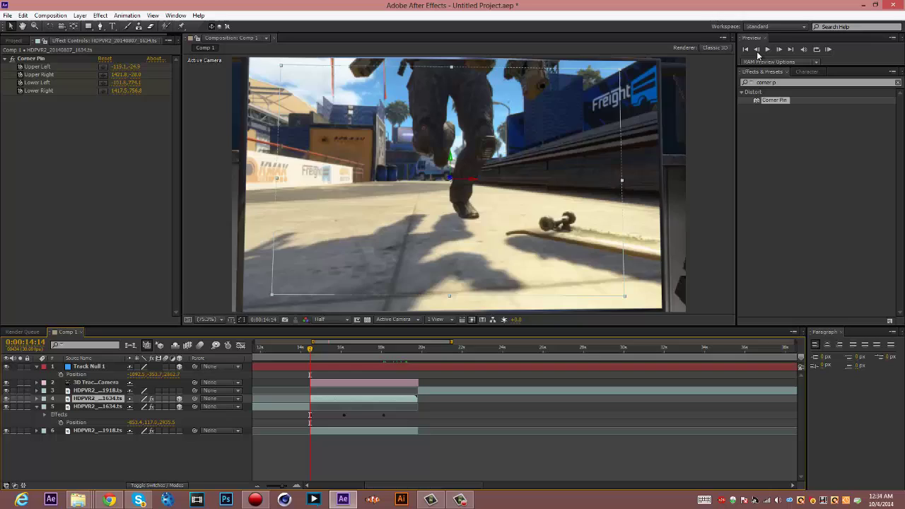
click(756, 50)
click(308, 408)
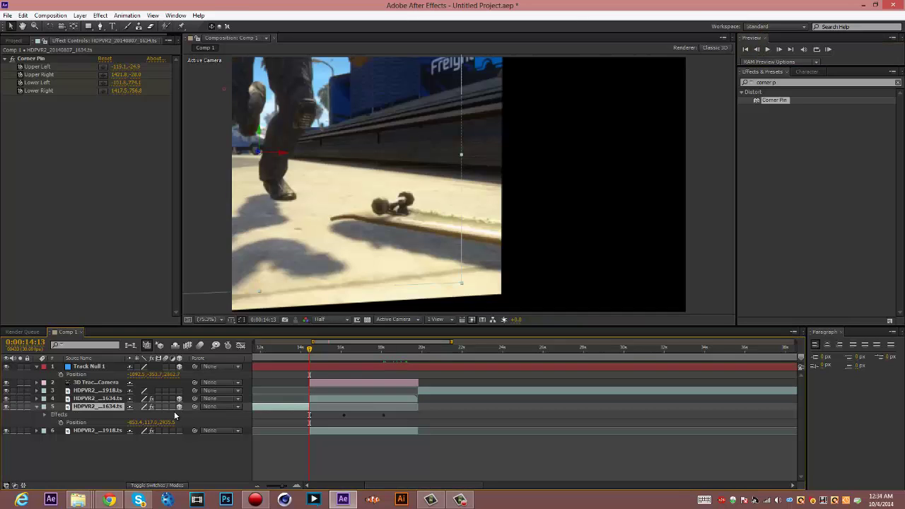
click(179, 407)
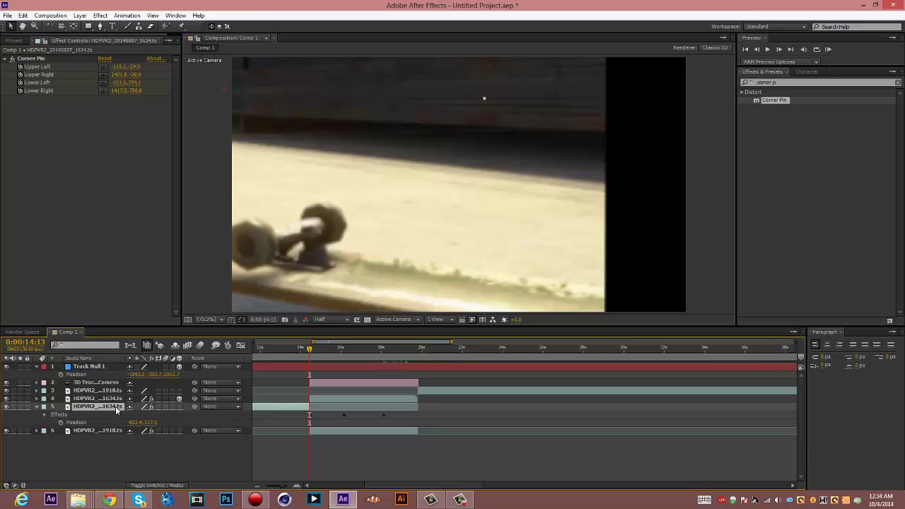
- Center the earlier gameplay piece by setting its Position to 640,360
click(135, 422)
text(642)
key(Return)
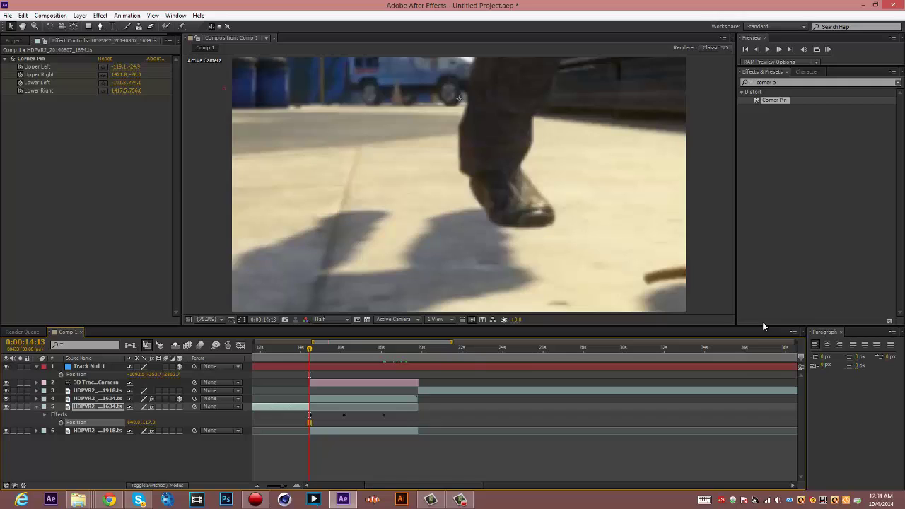
click(151, 422)
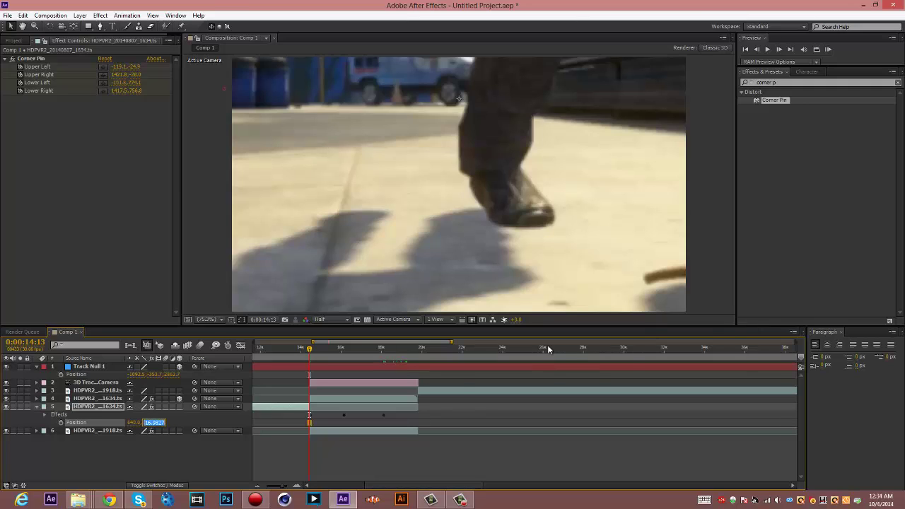
text(360)
key(Return)
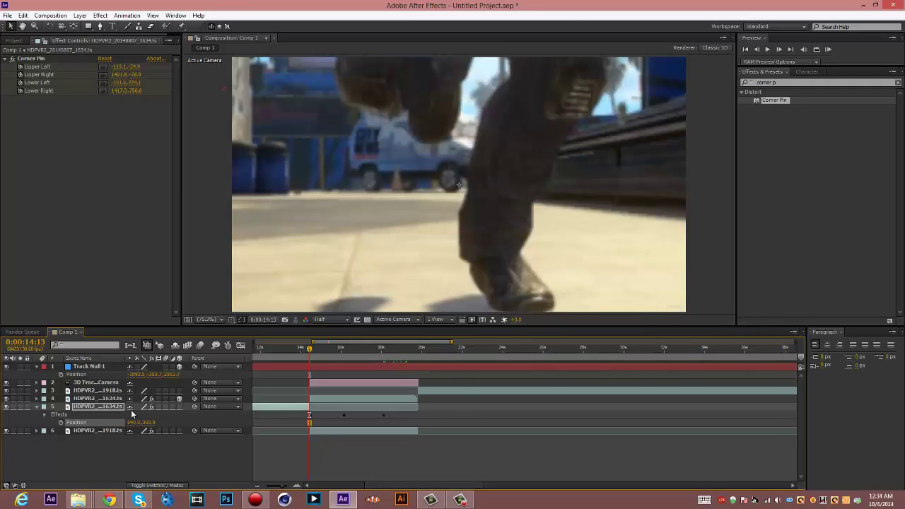
- Delete the piece's Corner Pin effect and set its Scale to 100,117.7% to fill the frame
click(88, 408)
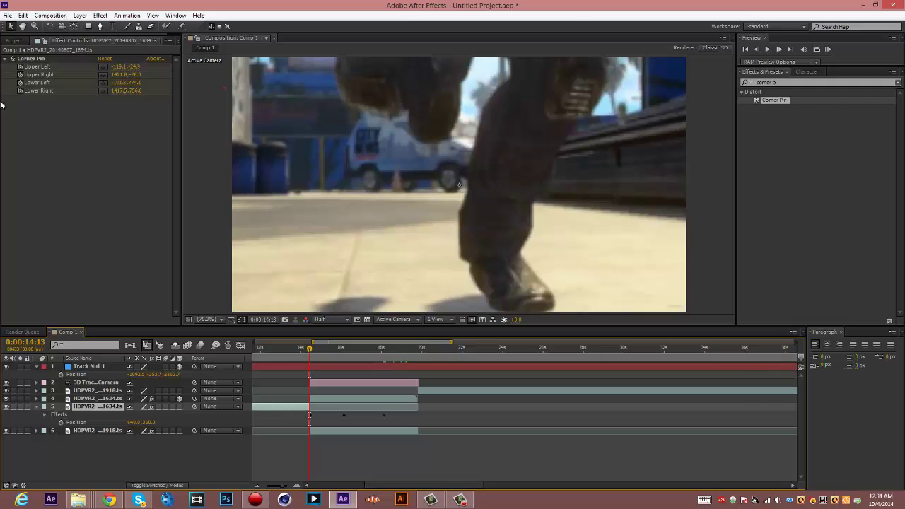
click(31, 61)
key(Delete)
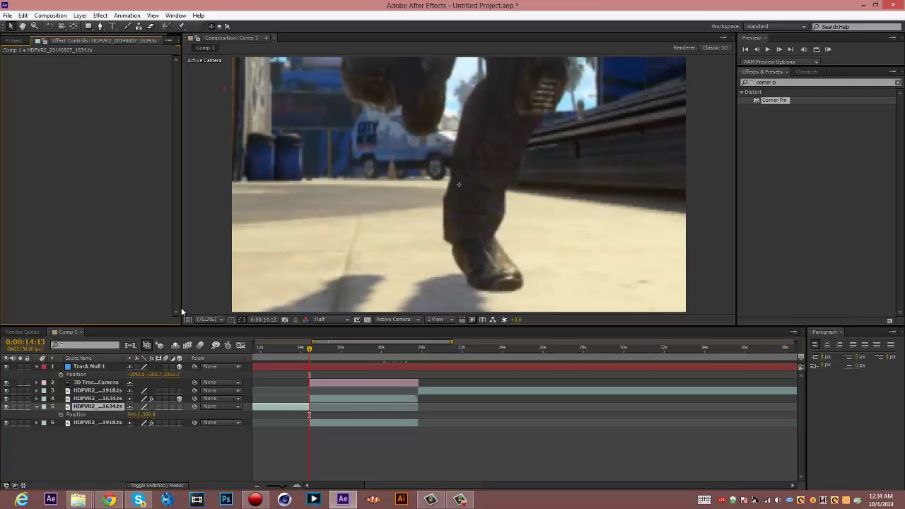
key(s)
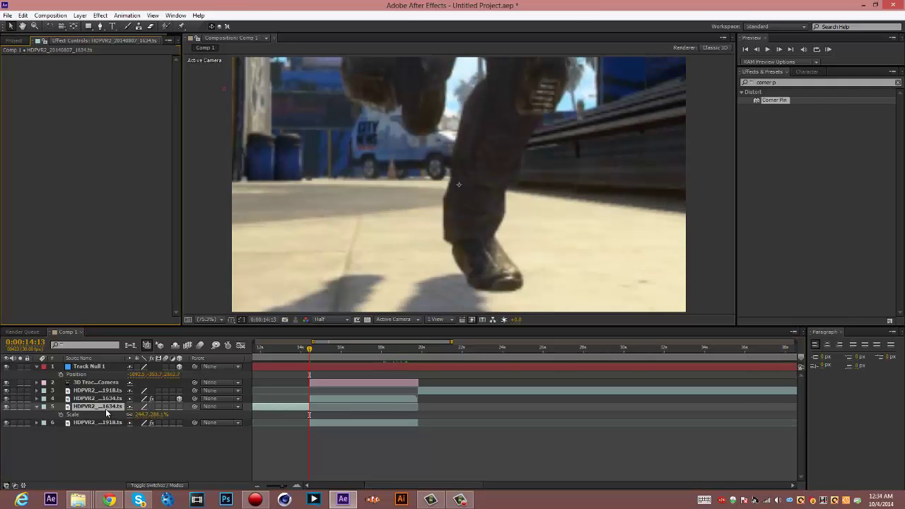
click(145, 415)
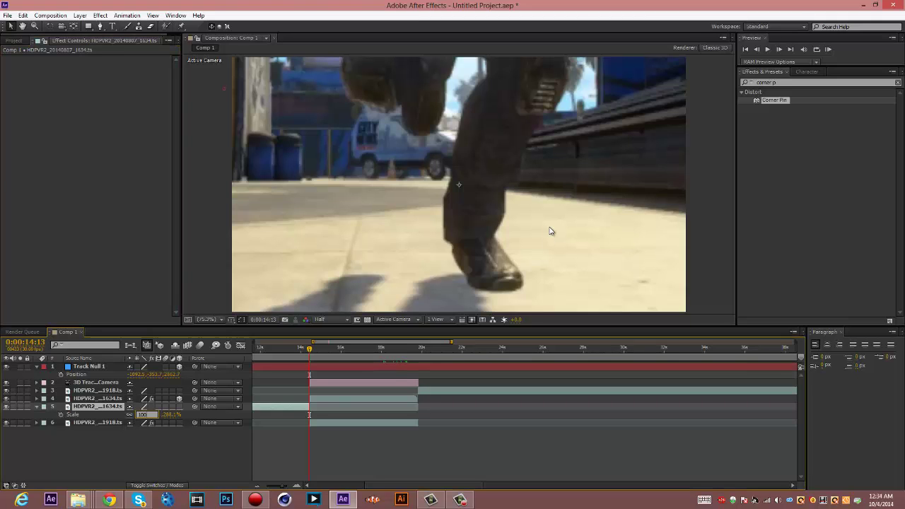
key(Return)
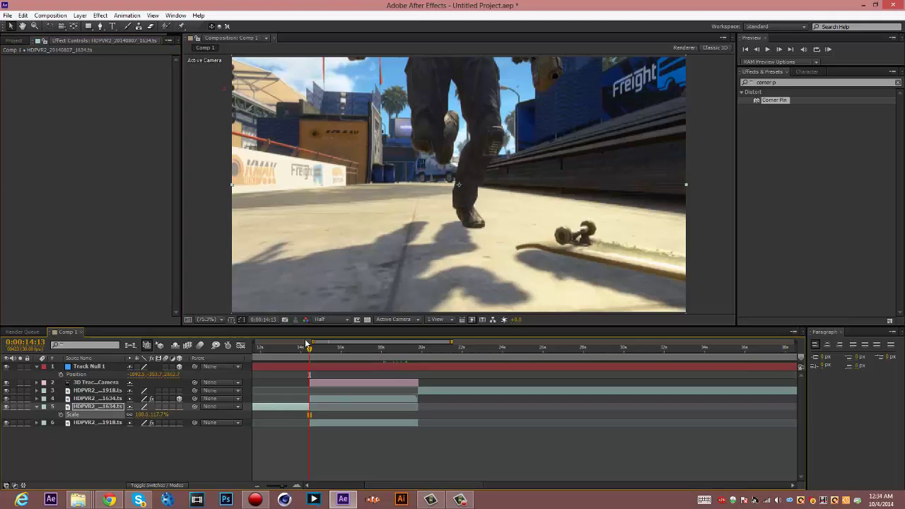
mouse_move(302, 350)
mouse_down()
mouse_move(330, 350)
mouse_move(287, 356)
mouse_up()
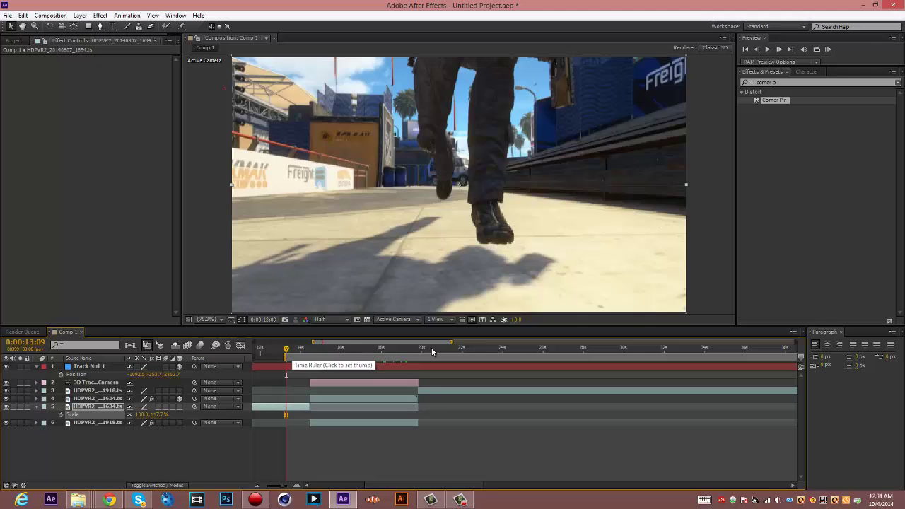
- Scrub to 0:00:20:29 and run a RAM preview of the full-frame-to-TV transition, then stop it
mouse_move(439, 351)
mouse_down()
mouse_move(430, 351)
mouse_move(442, 351)
mouse_up()
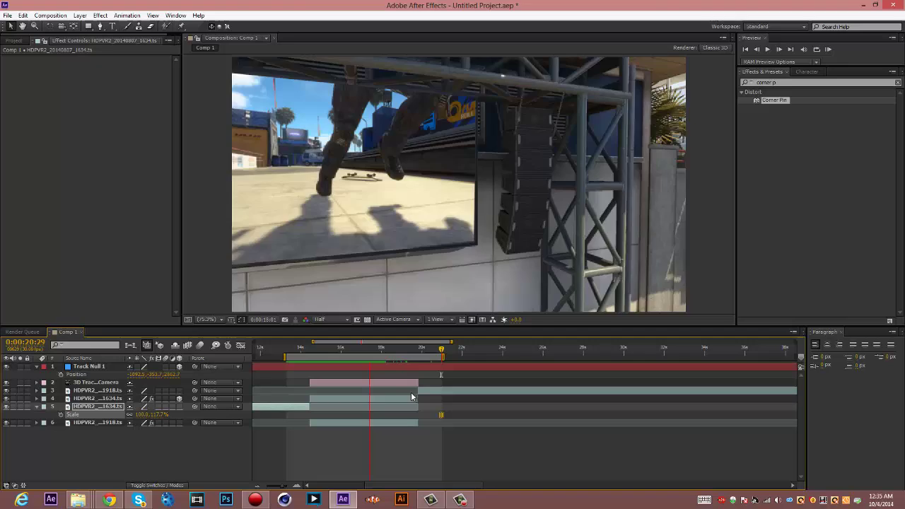
click(411, 389)
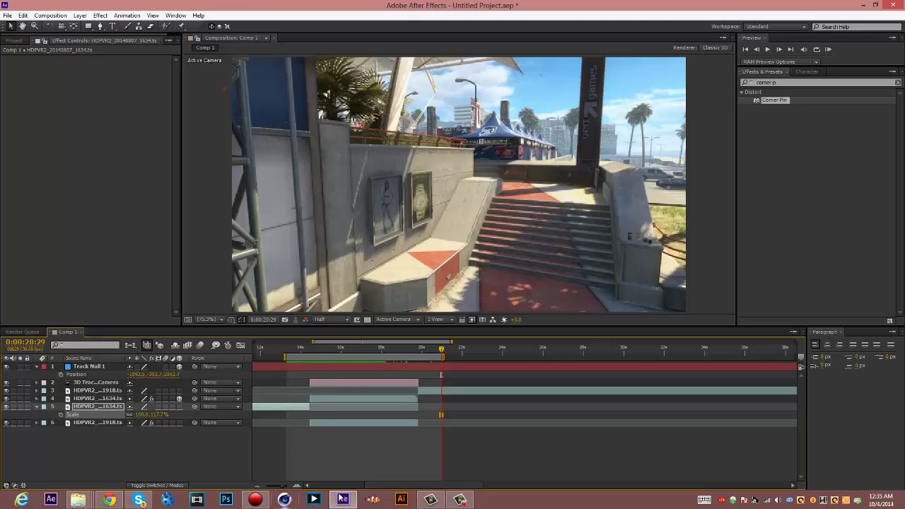
click(459, 499)
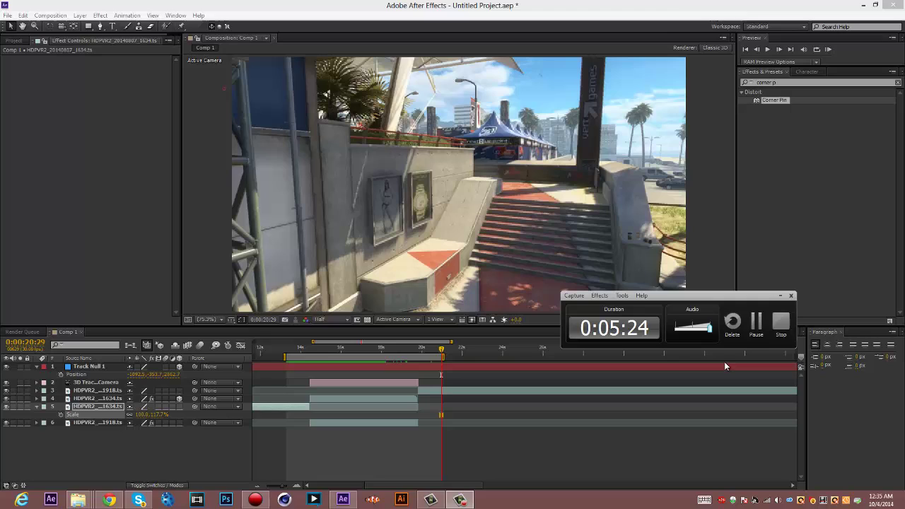